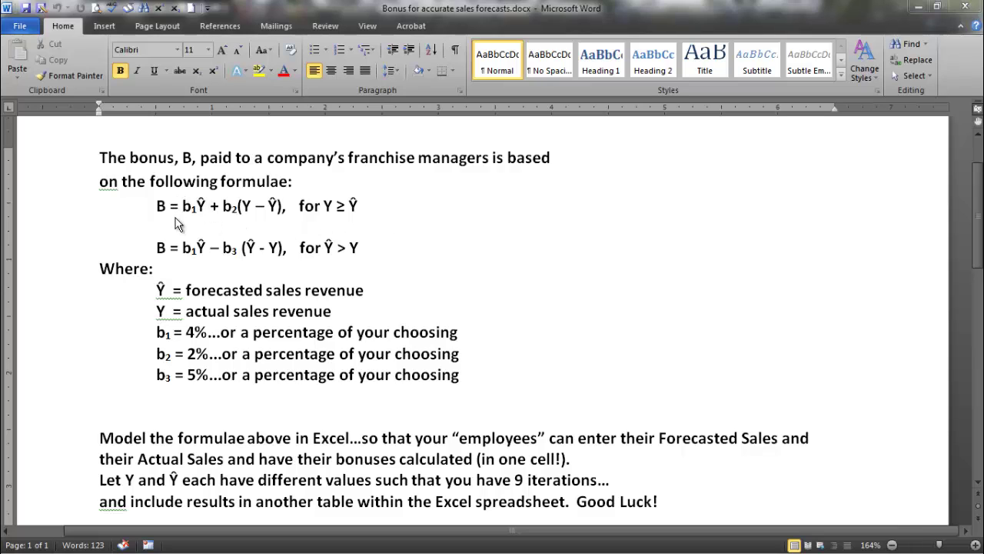
- Highlight the b₁Ŷ and b₂ terms in the first bonus formula
double_click(196, 206)
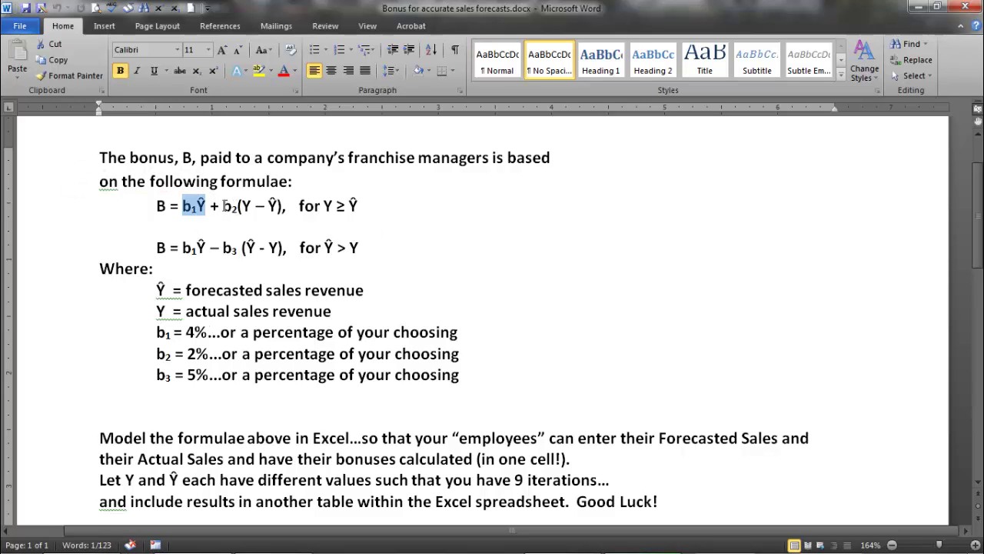
double_click(230, 206)
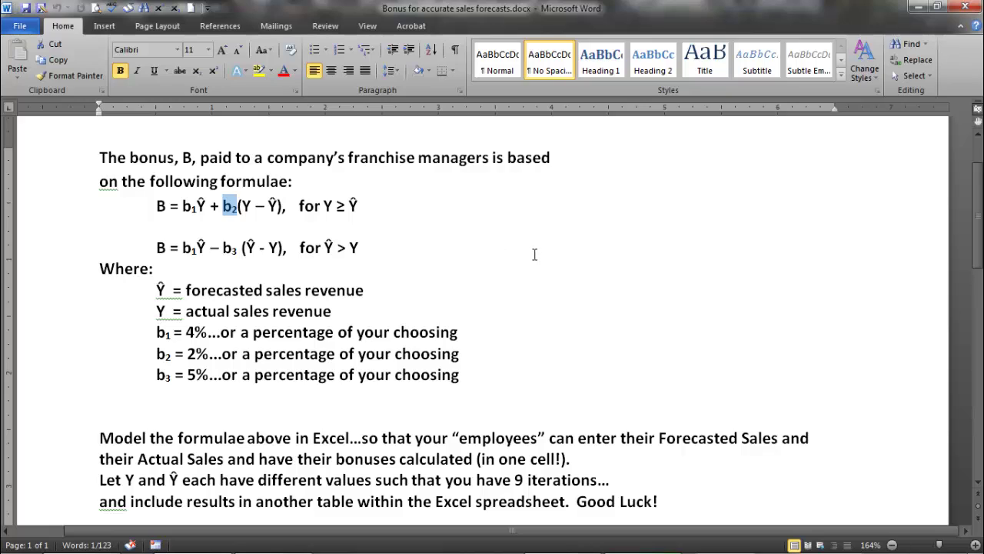
click(637, 307)
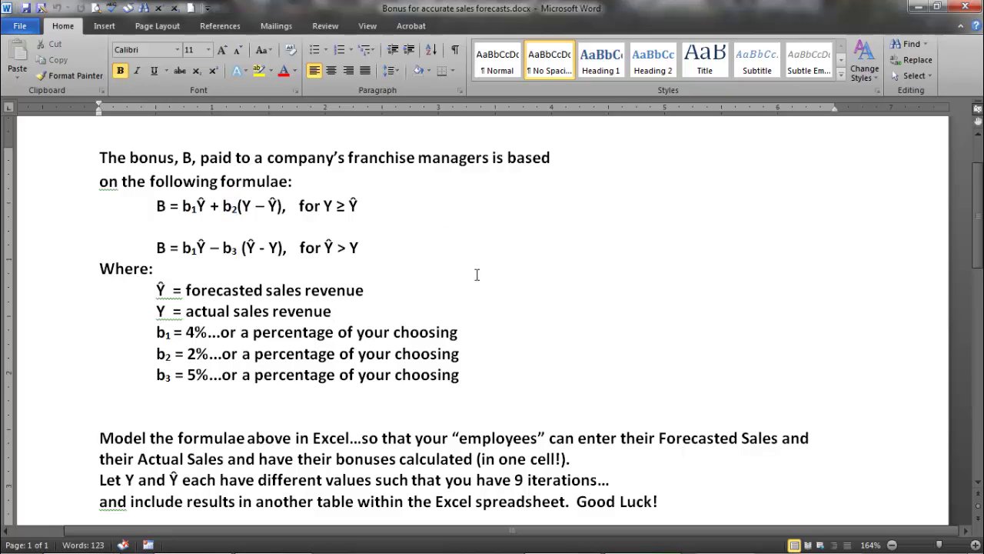
- Highlight both bonus formula lines, the one-cell requirement and the nine-iterations sentence
drag(358, 247, 543, 217)
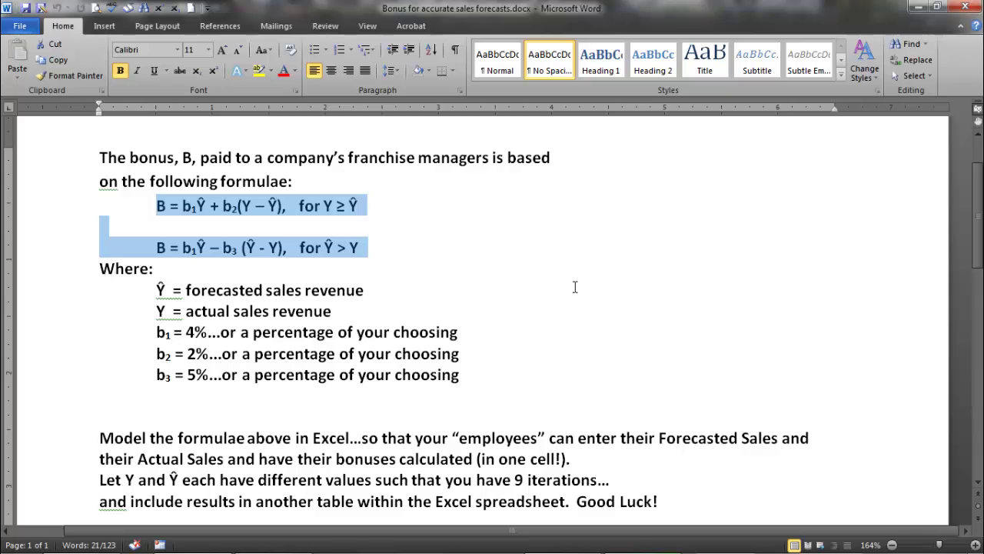
drag(569, 460, 479, 468)
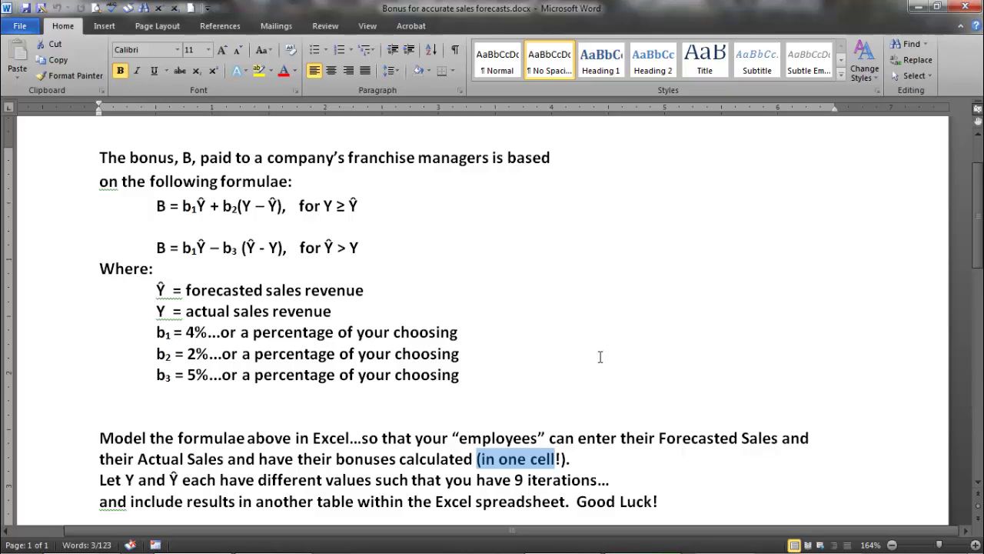
drag(597, 481, 514, 483)
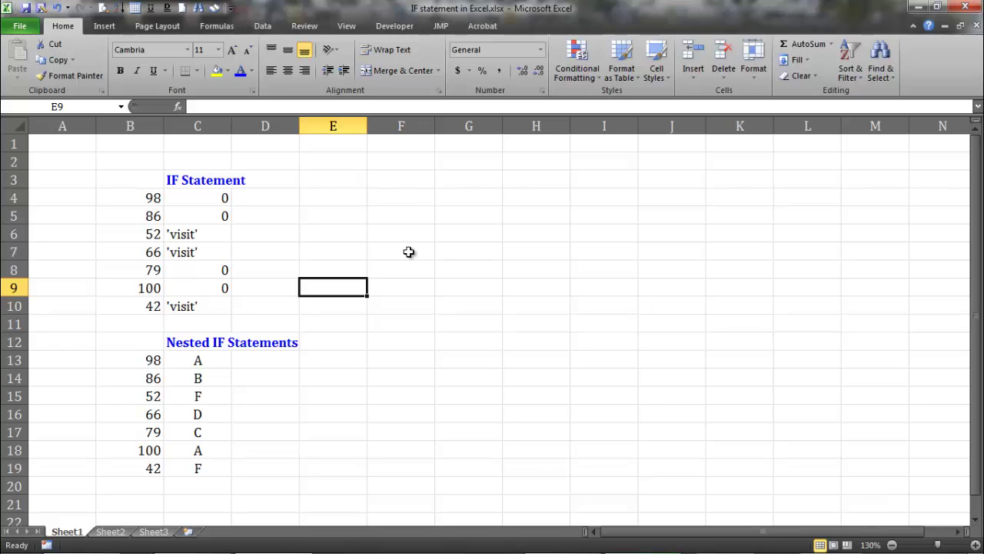
- Select the scores in B4:B10, then clear the selection
click(150, 195)
drag(150, 195, 139, 305)
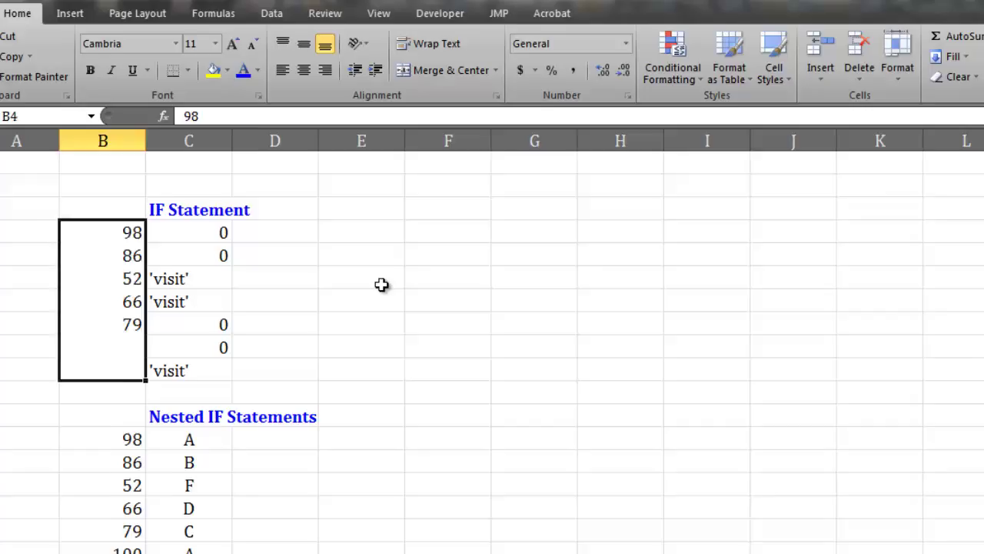
click(351, 242)
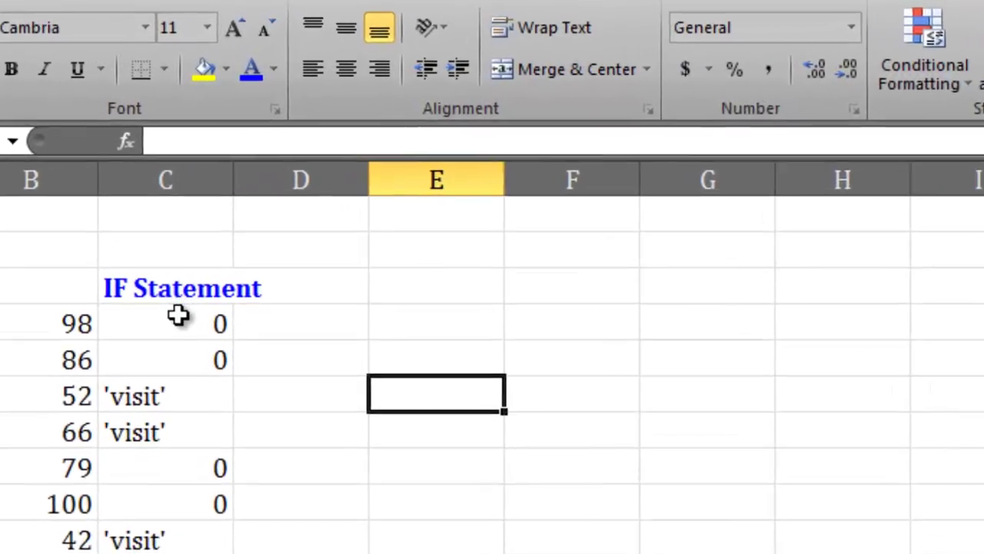
- Inspect C4's IF formula, highlighting the IF name, the B4<70 test and the 0 false result
click(177, 319)
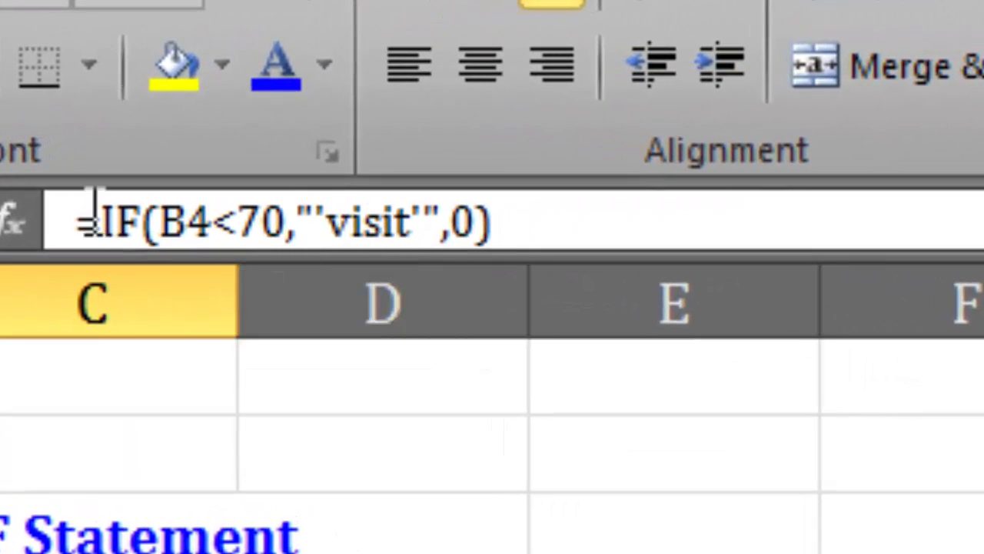
click(108, 221)
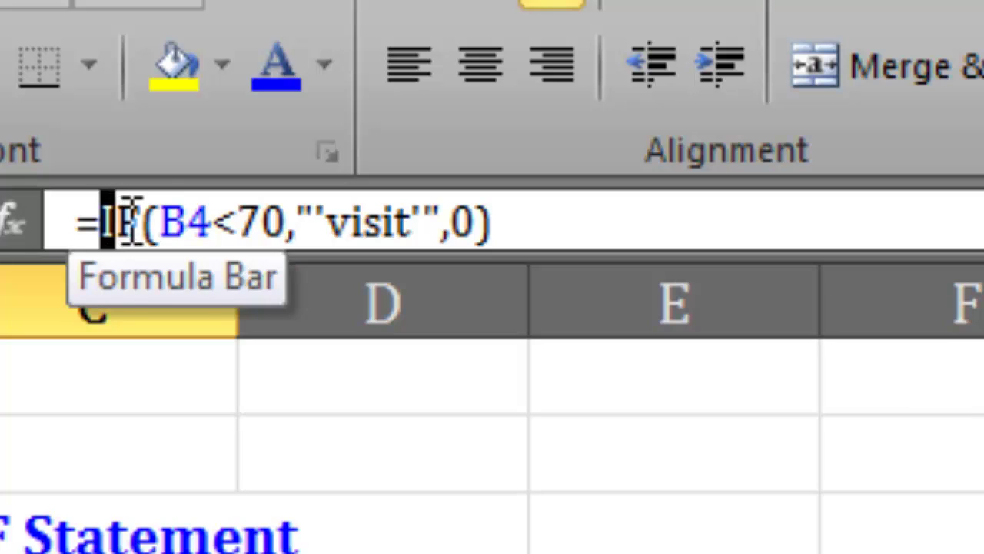
double_click(129, 221)
drag(163, 221, 421, 220)
click(466, 220)
double_click(472, 221)
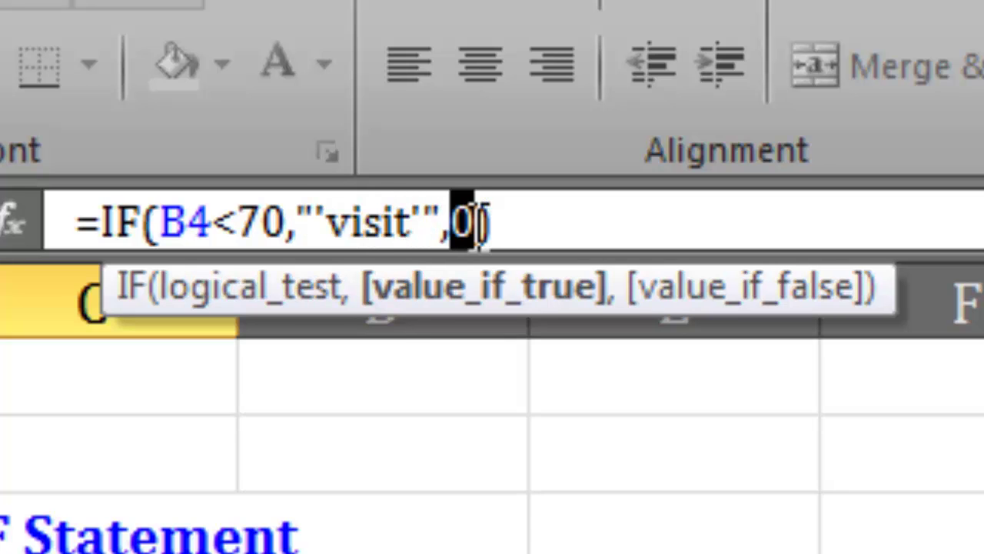
click(521, 538)
key(Escape)
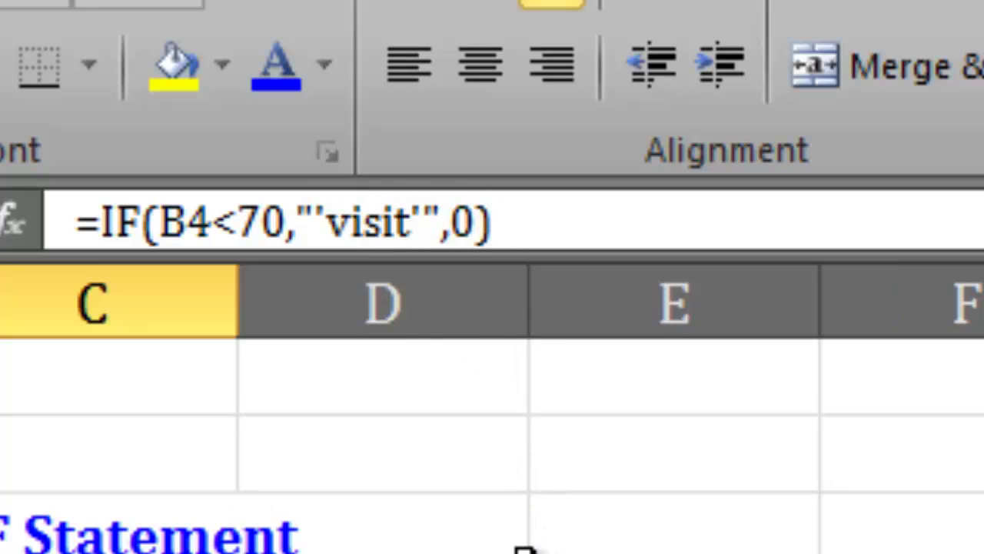
- Review the whole formula and its 'visit' result, cancelling stray edits, then delete C4's formula
drag(489, 221, 153, 226)
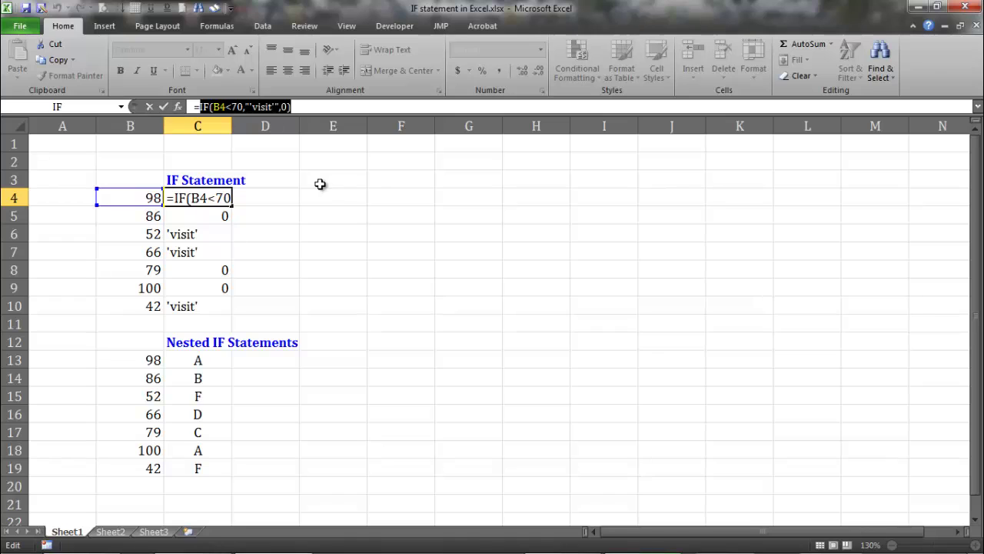
click(219, 218)
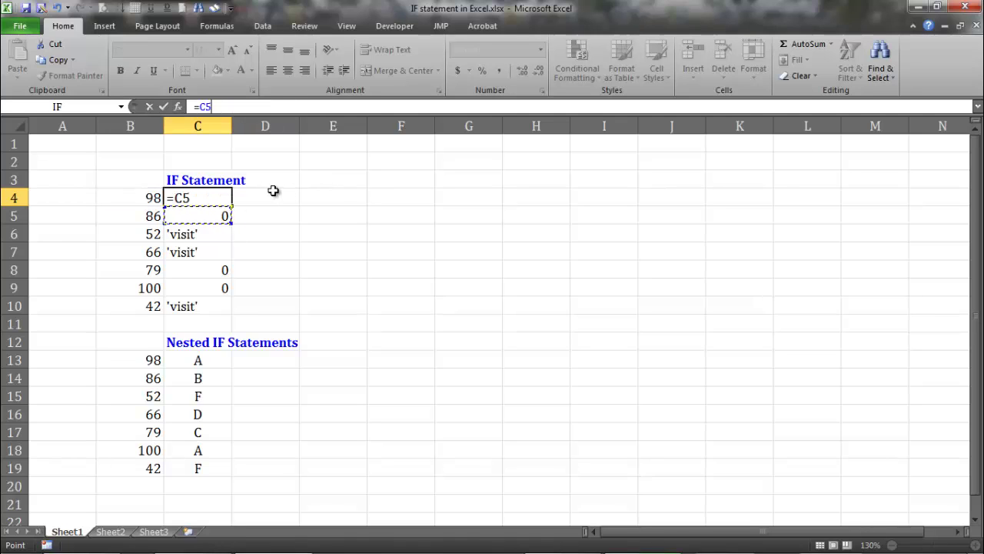
key(Escape)
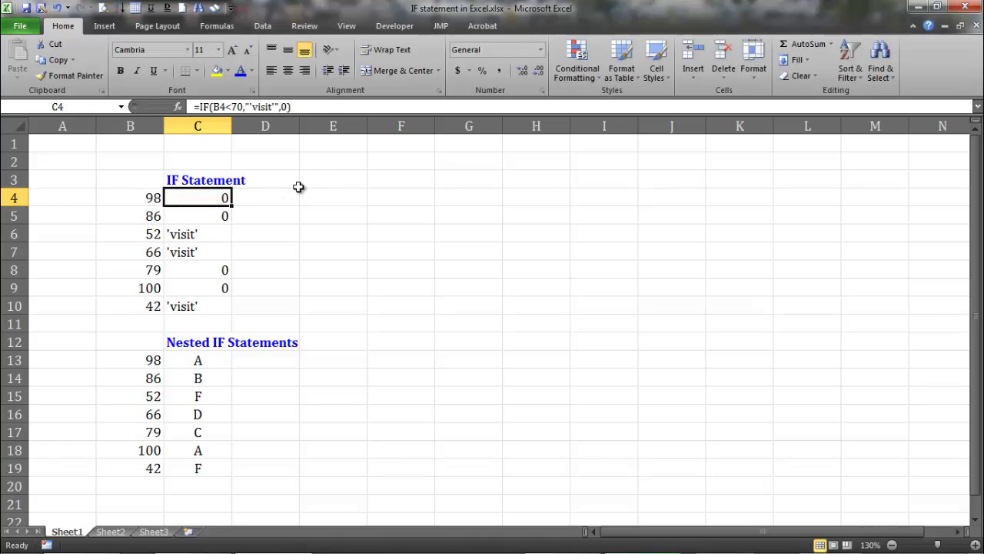
click(247, 107)
drag(248, 107, 277, 107)
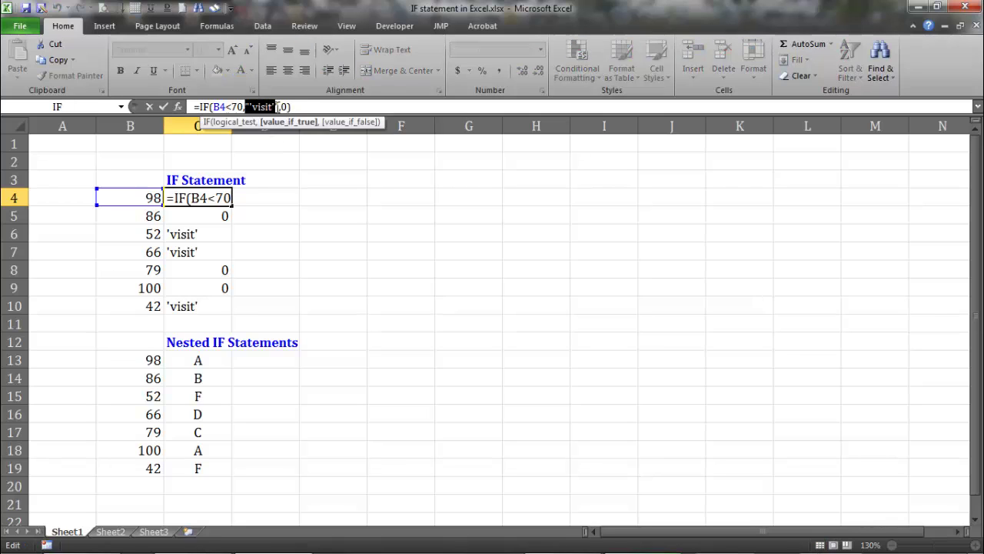
click(323, 186)
key(Escape)
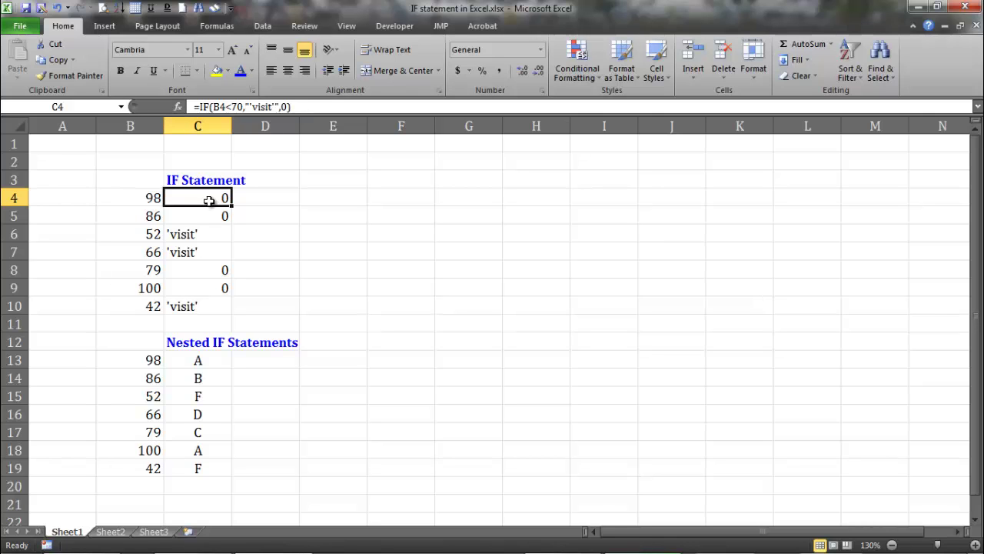
key(BackSpace)
- Start =IF() in C4 by searching 'if' under More Functions and open its Function Arguments
click(269, 233)
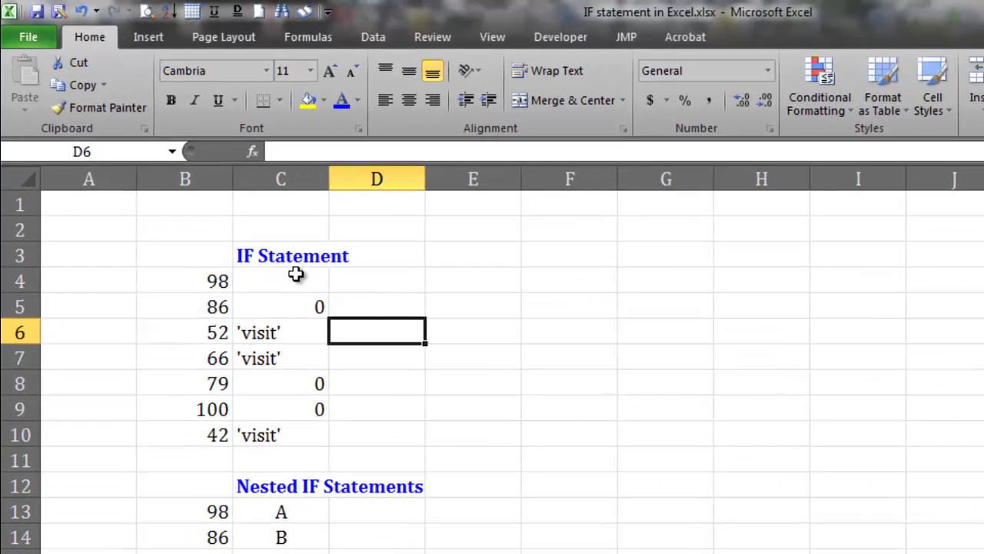
click(296, 277)
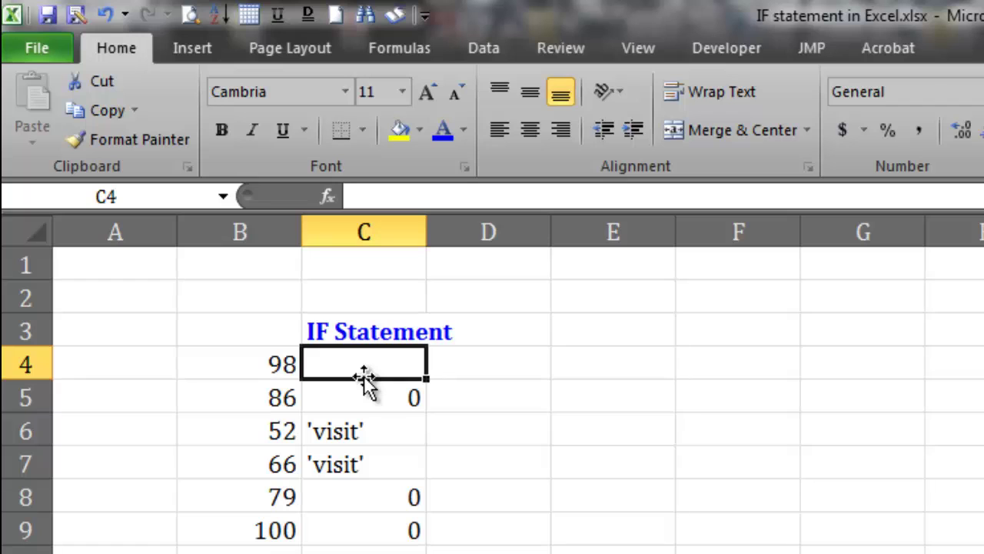
text(=)
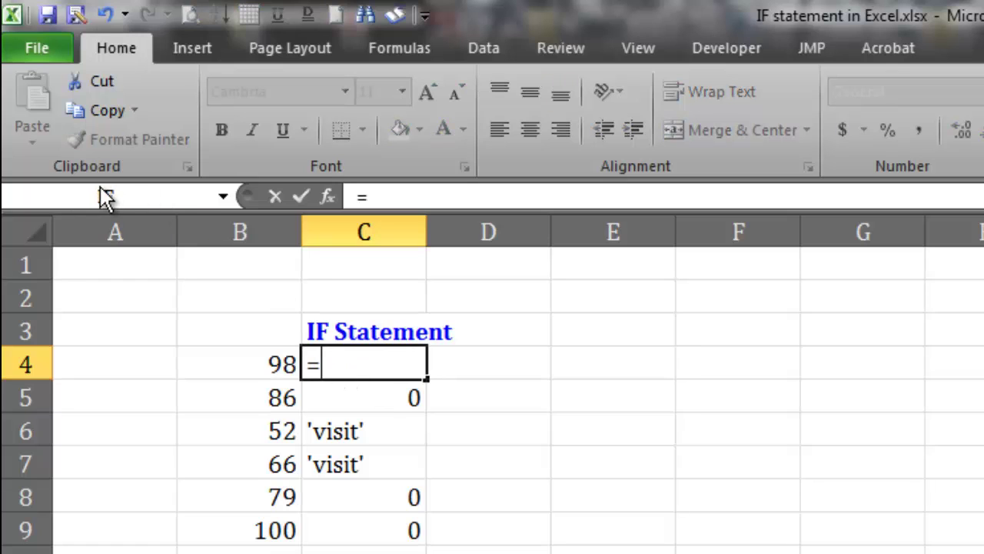
click(223, 197)
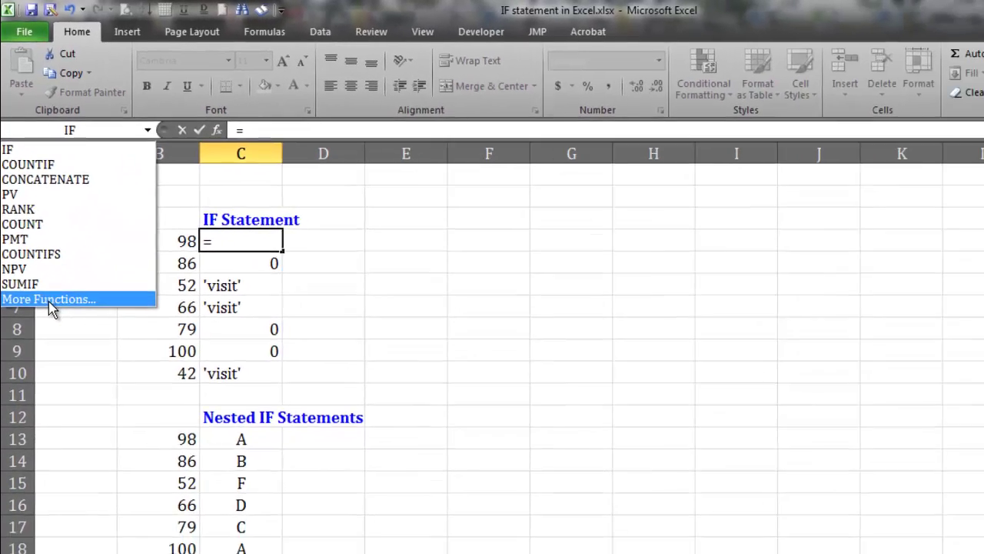
click(48, 300)
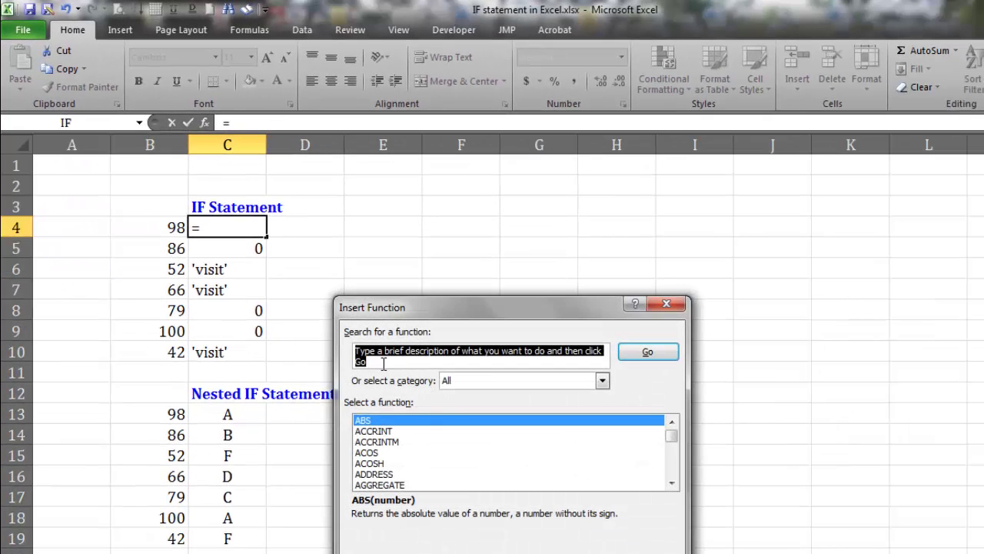
text(if)
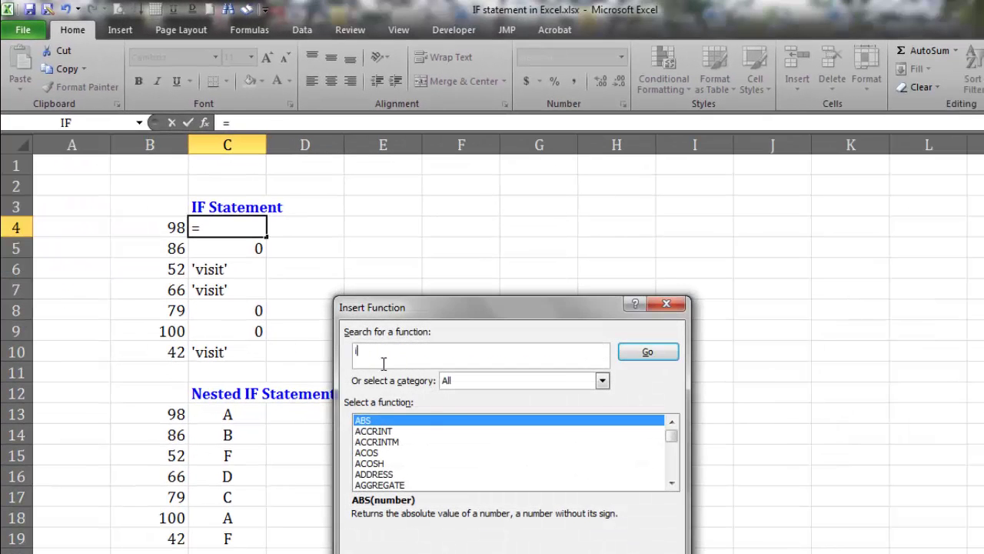
click(647, 353)
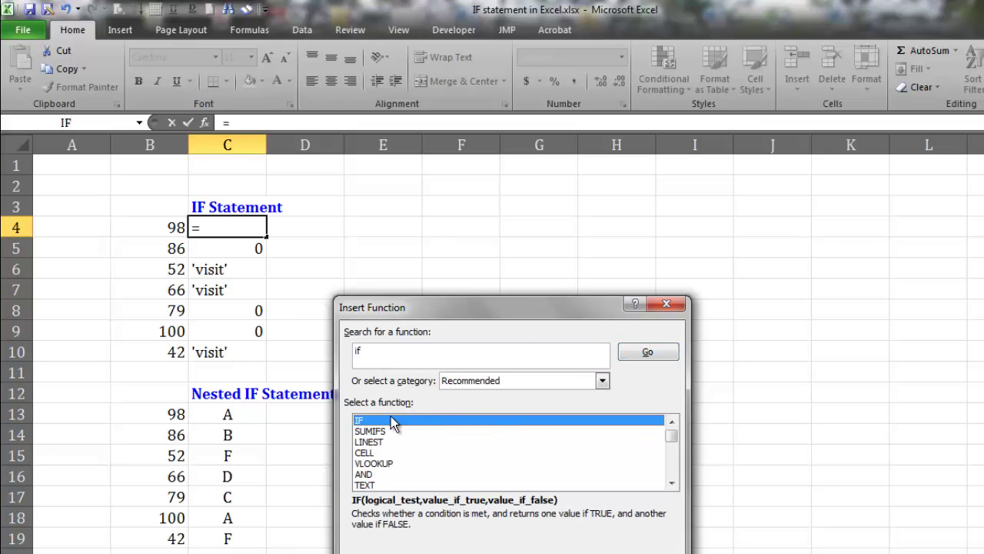
key(Return)
drag(532, 348, 720, 186)
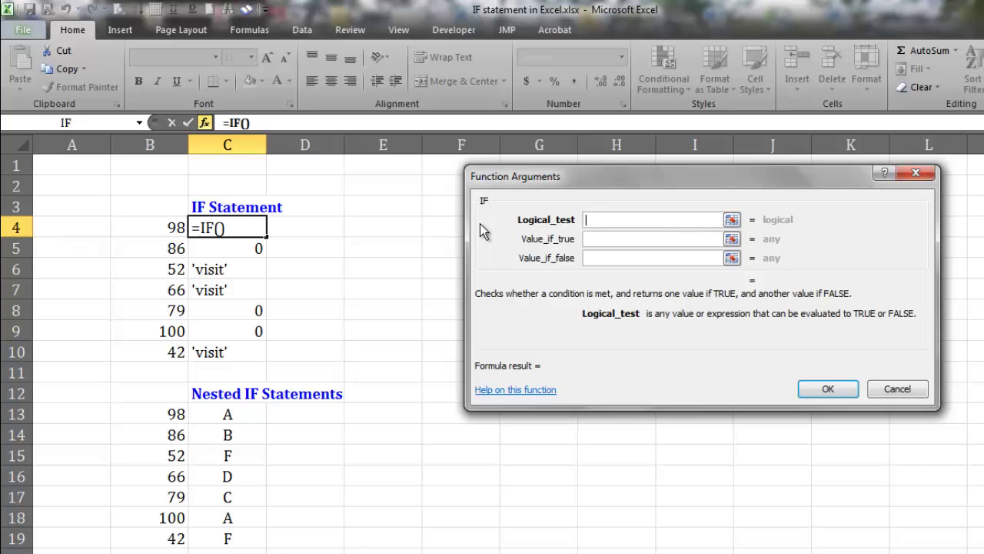
- Enter =IF(B4<70,"visit"," ") in C4 and fill it down through C10
click(178, 228)
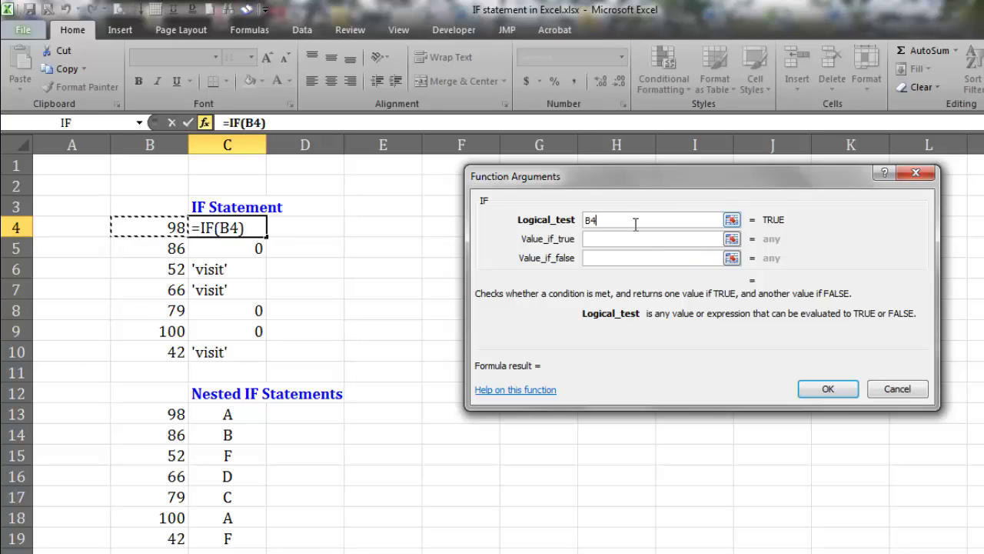
text(<)
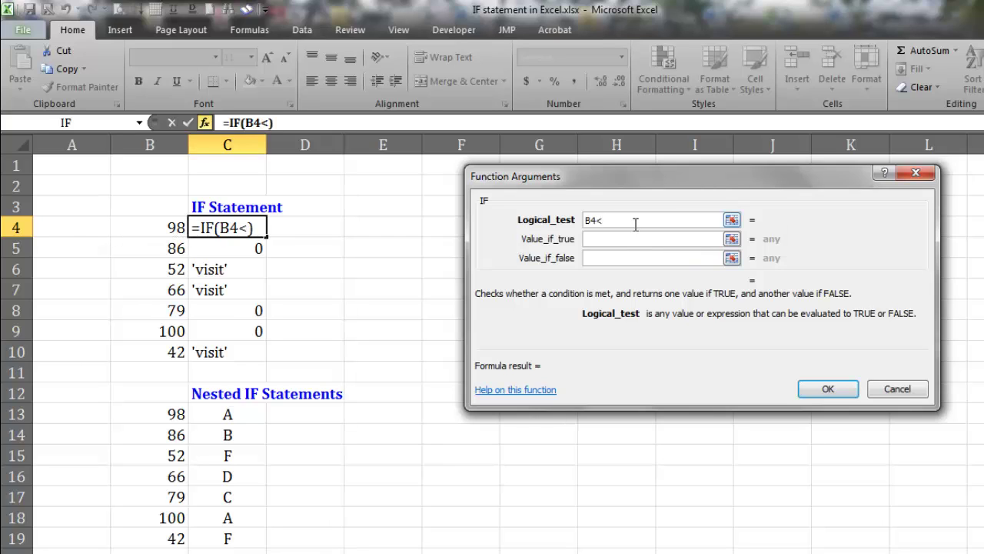
text(70)
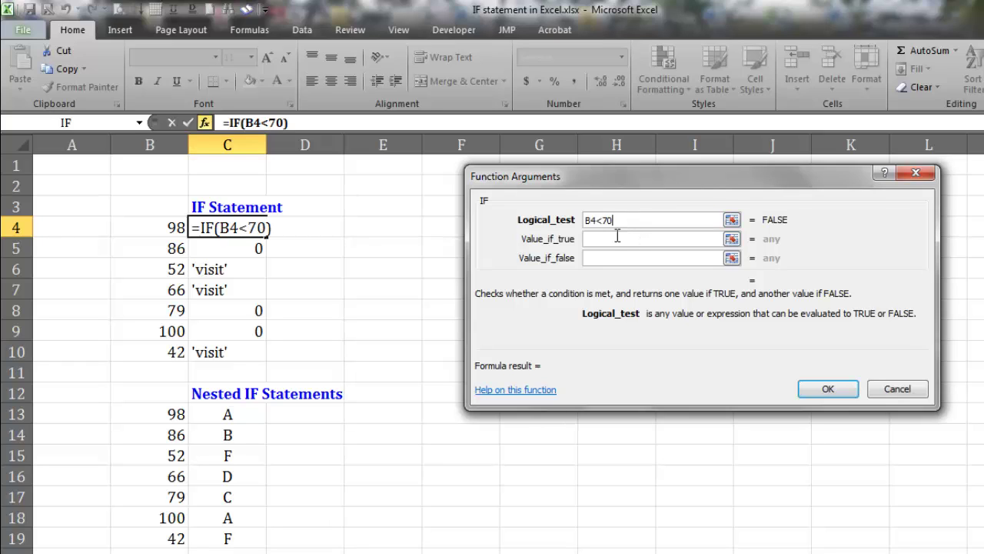
click(609, 239)
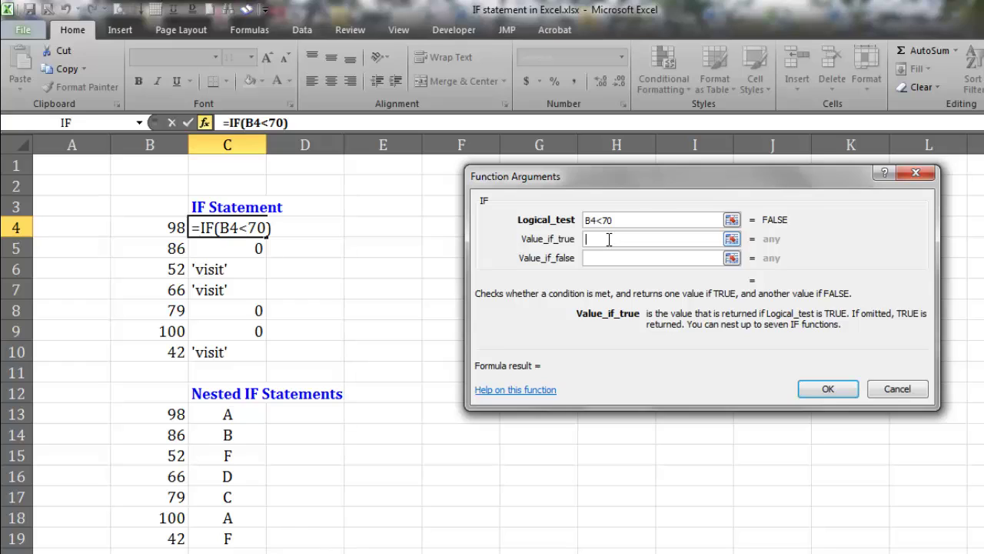
text("visit")
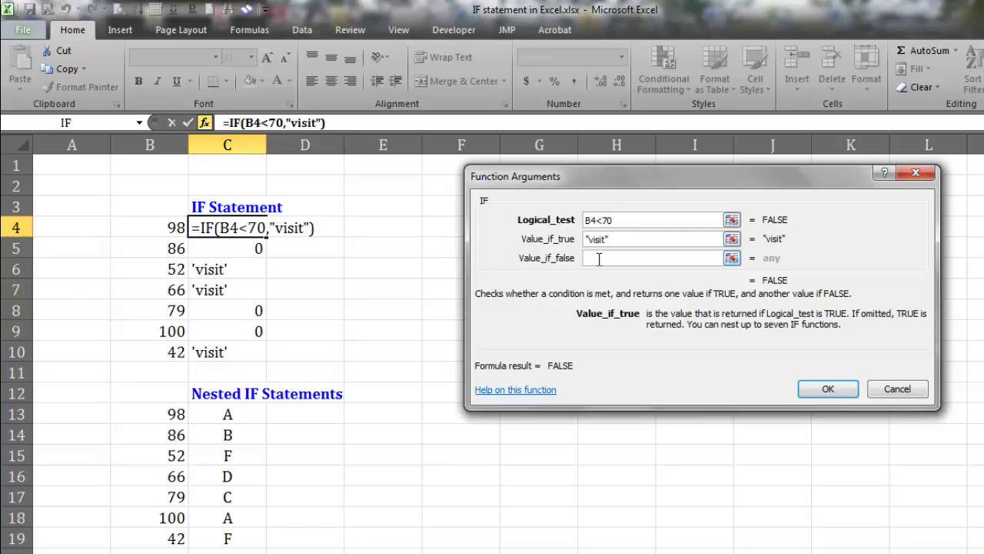
click(599, 258)
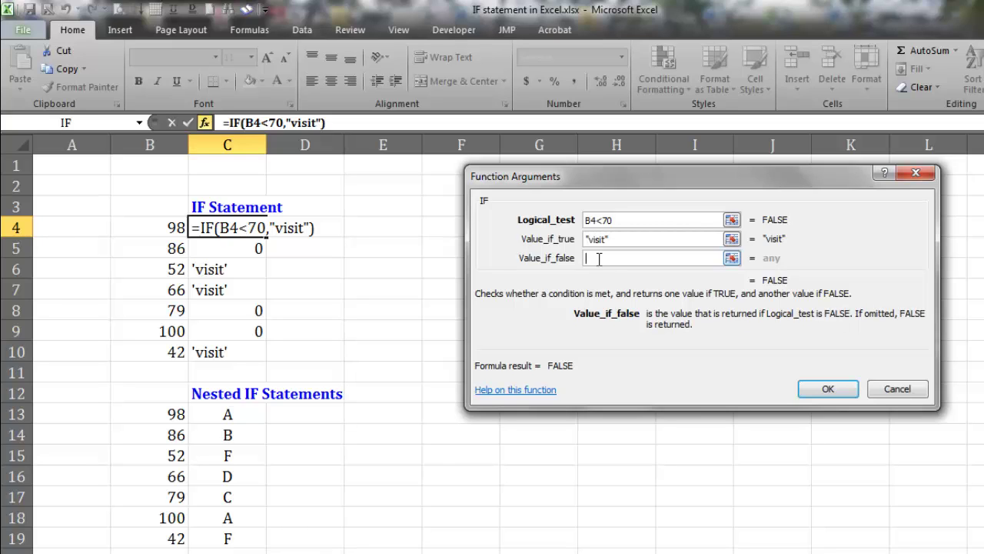
text(0)
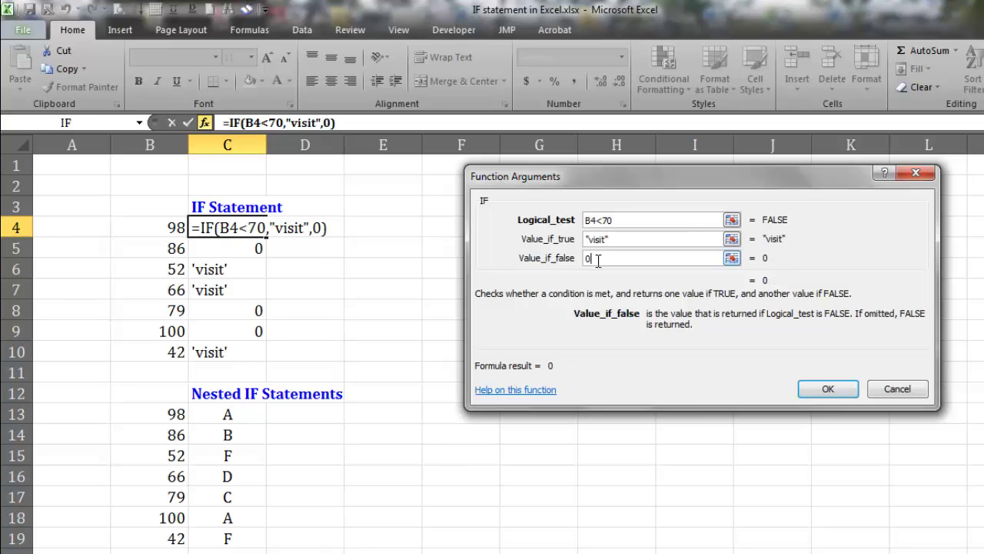
key(BackSpace)
text(" ")
click(828, 389)
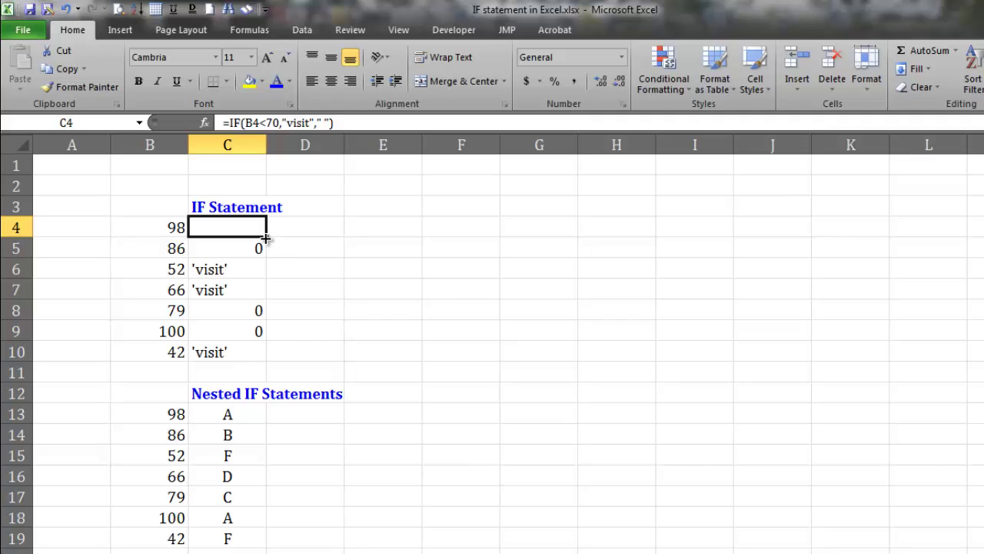
drag(265, 239, 259, 356)
click(374, 287)
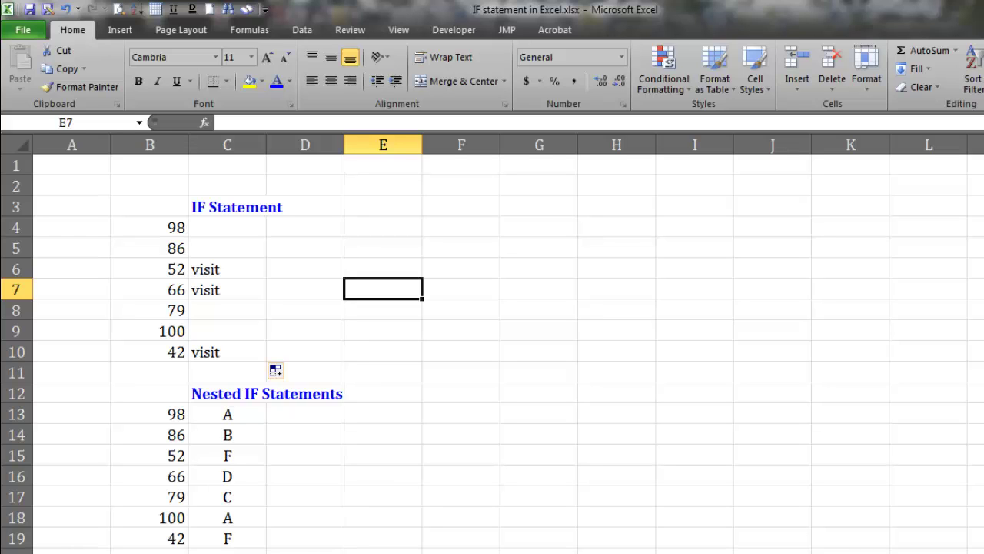
- Switch to the Word document 'Bonus for accurate sales forecasts.docx'
click(314, 523)
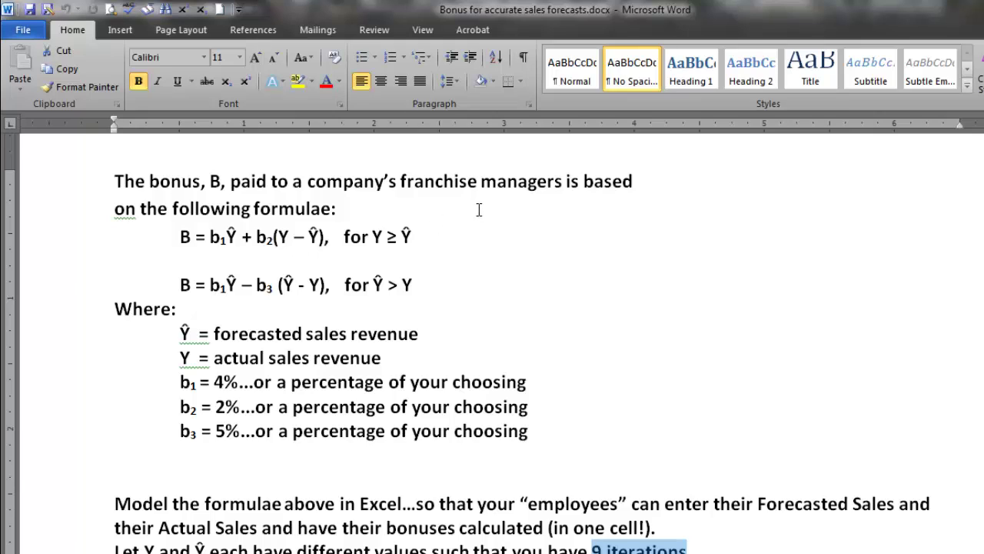
- Highlight the conditions Y ≥ Ŷ and Ŷ > Y, then return to the IF statement workbook
drag(413, 236, 379, 235)
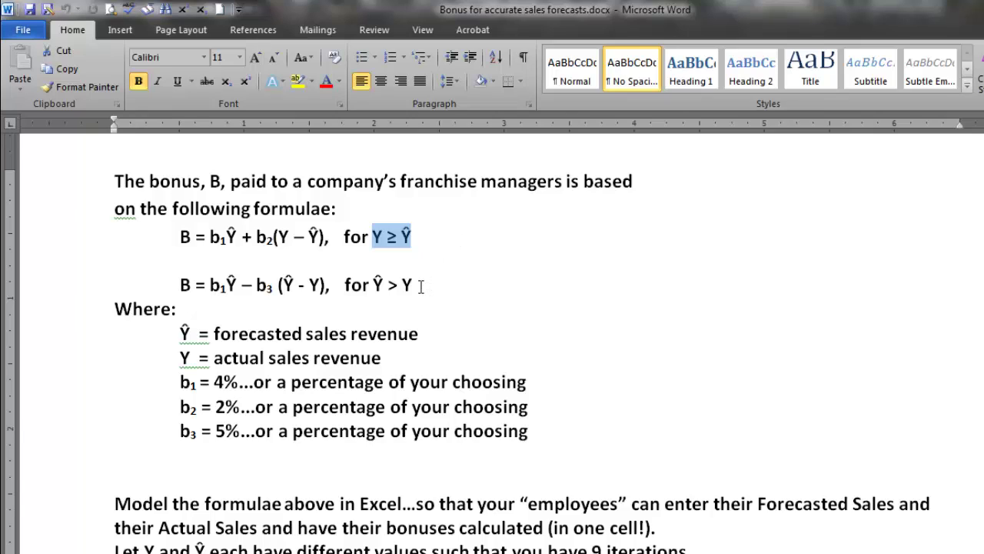
drag(417, 286, 374, 285)
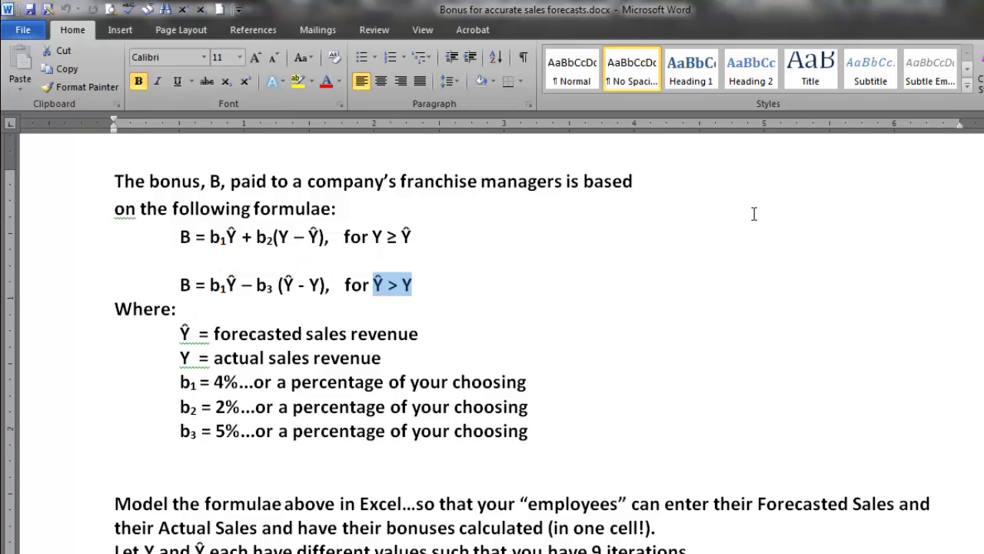
key(alt+Tab)
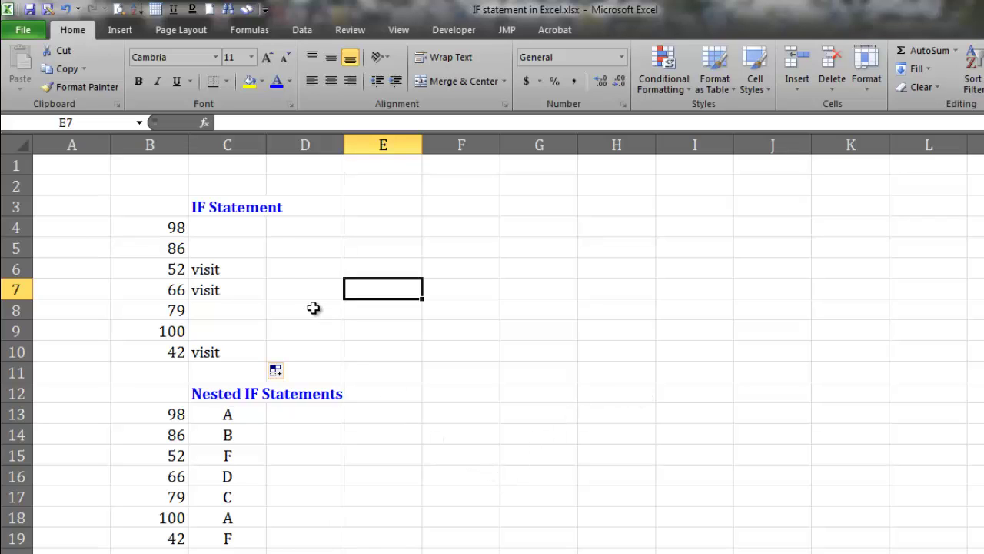
click(227, 229)
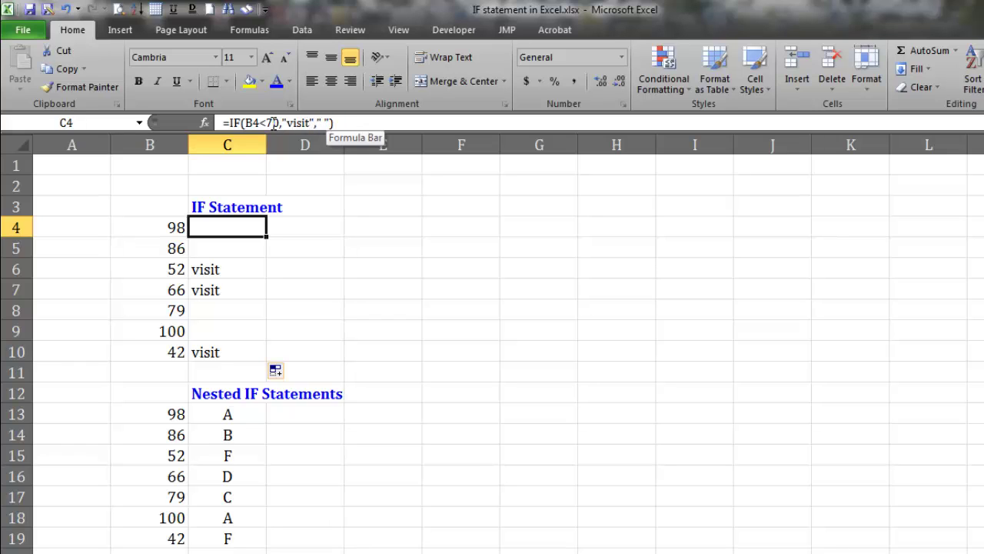
drag(276, 123, 245, 123)
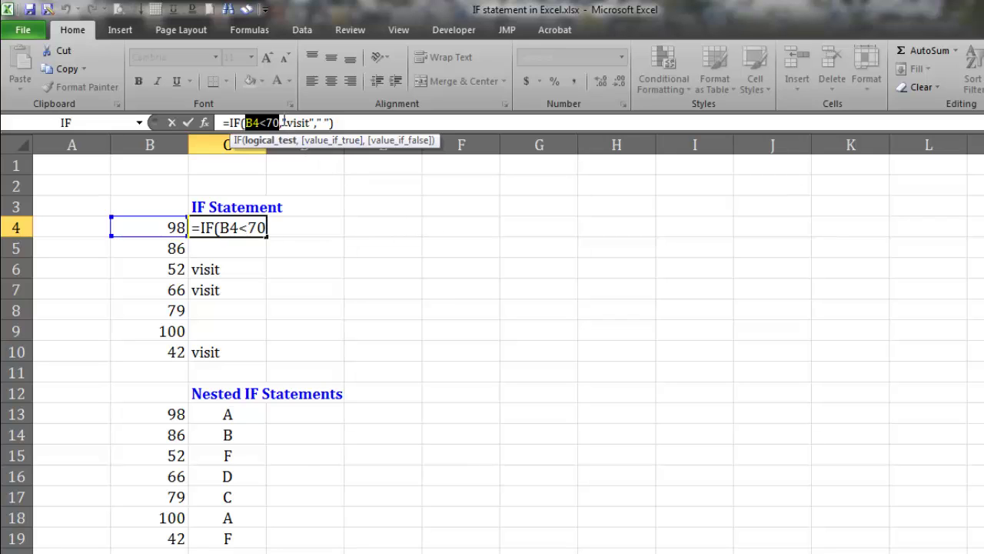
drag(282, 123, 304, 123)
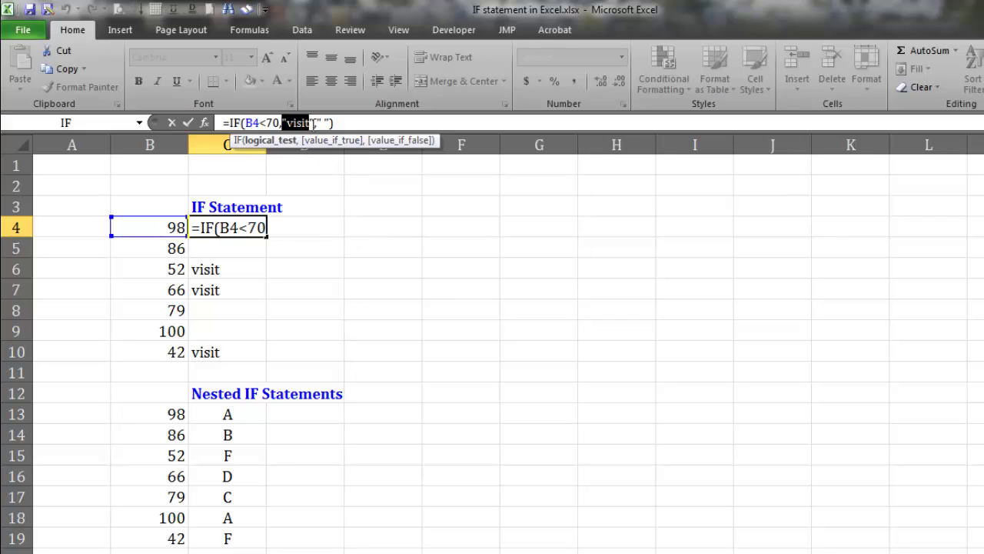
drag(312, 123, 316, 123)
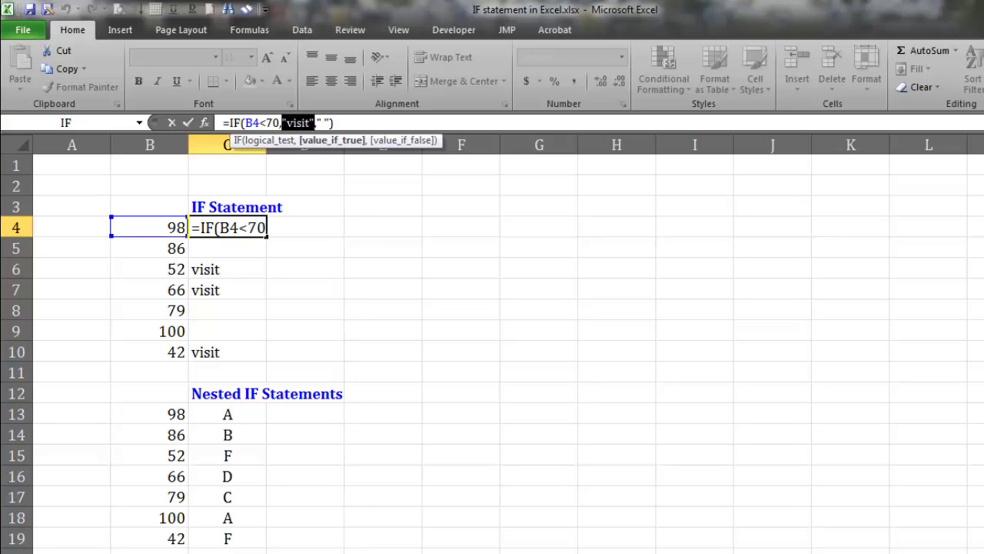
key(alt+Tab)
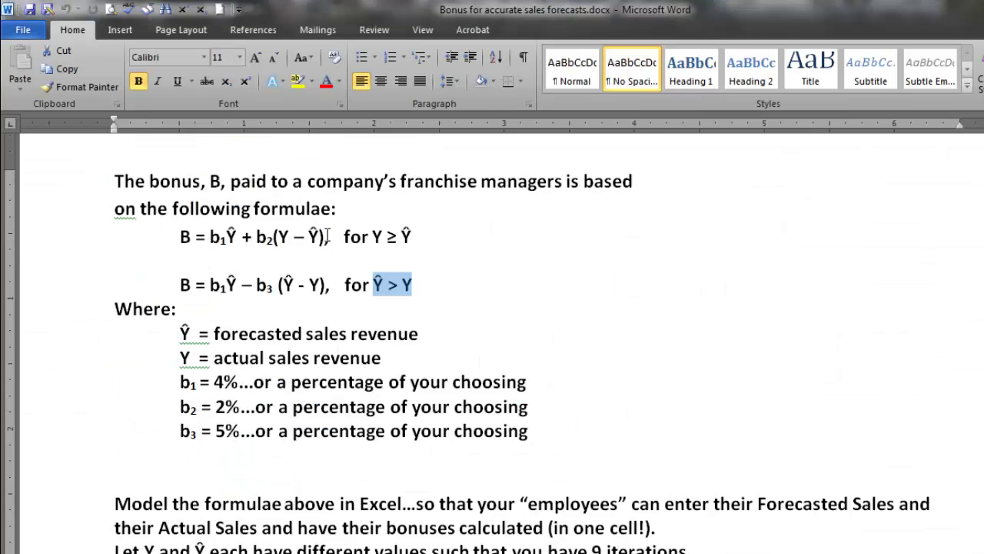
click(319, 236)
drag(319, 236, 210, 236)
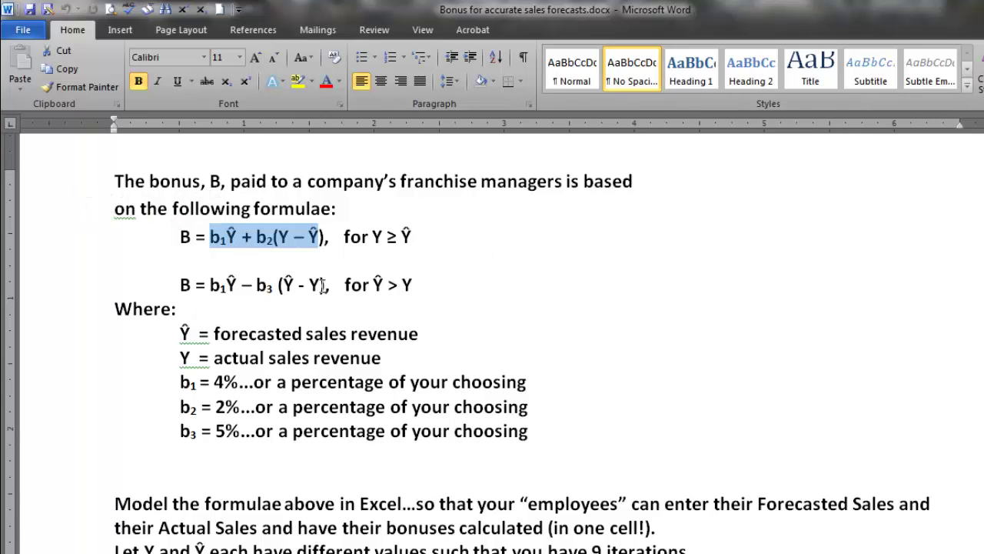
drag(344, 285, 218, 287)
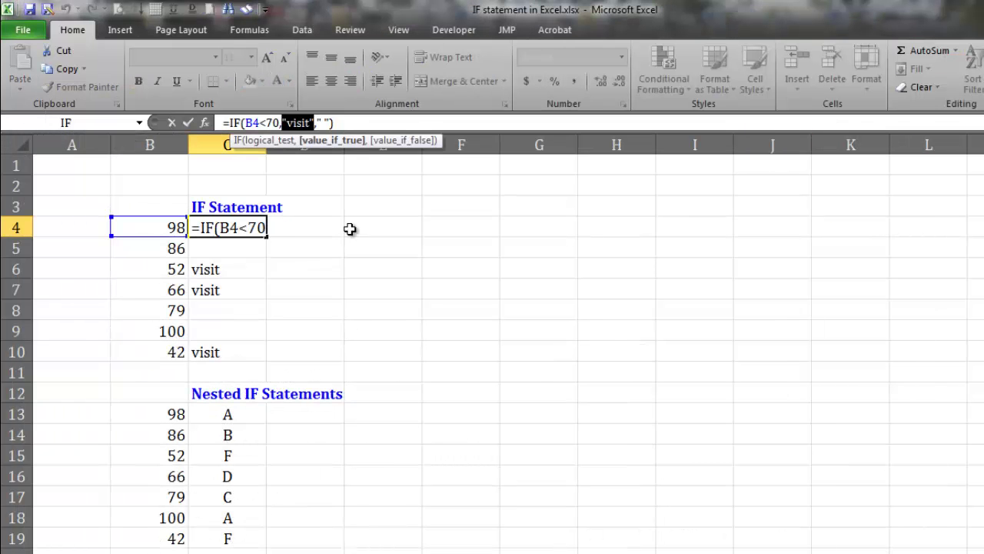
key(Escape)
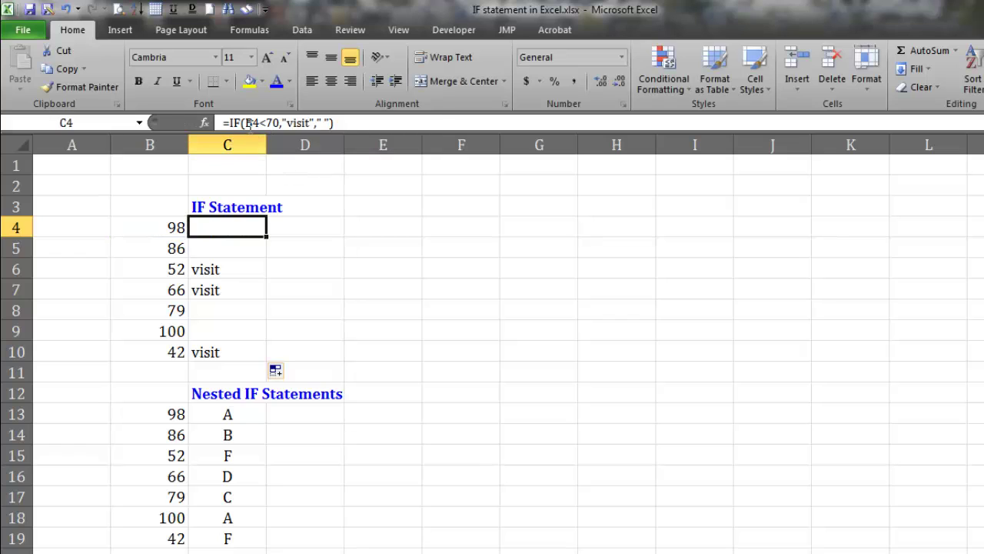
click(248, 123)
drag(248, 123, 331, 123)
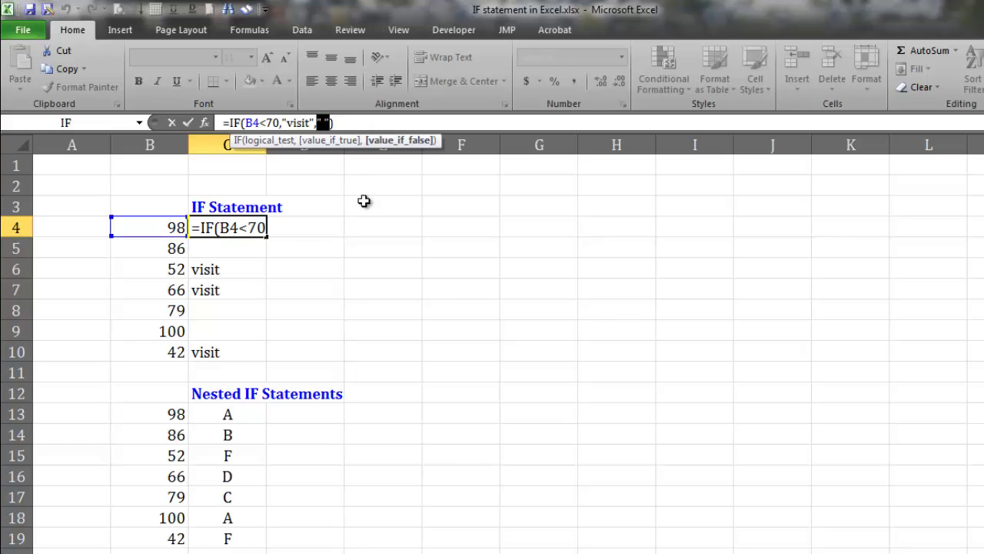
key(ctrl+Return)
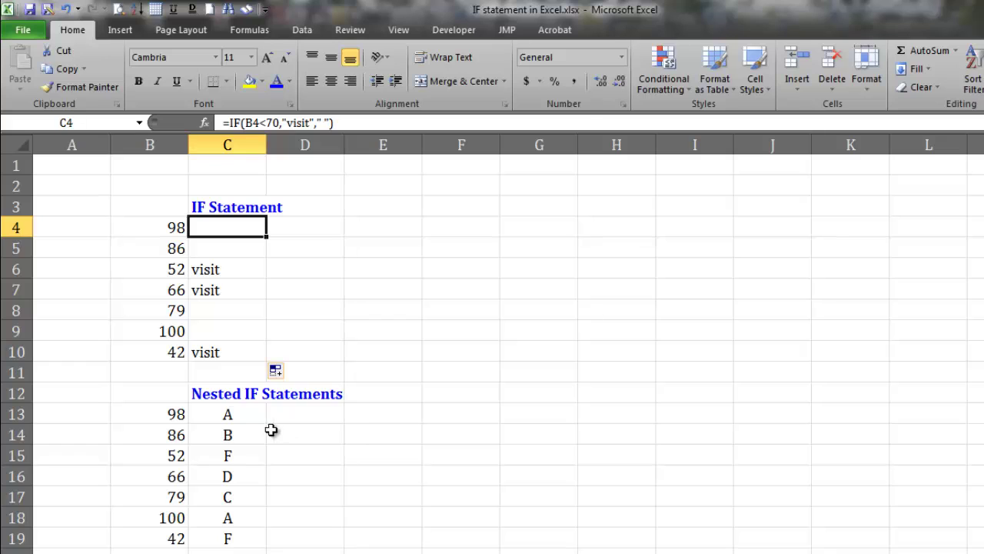
click(238, 422)
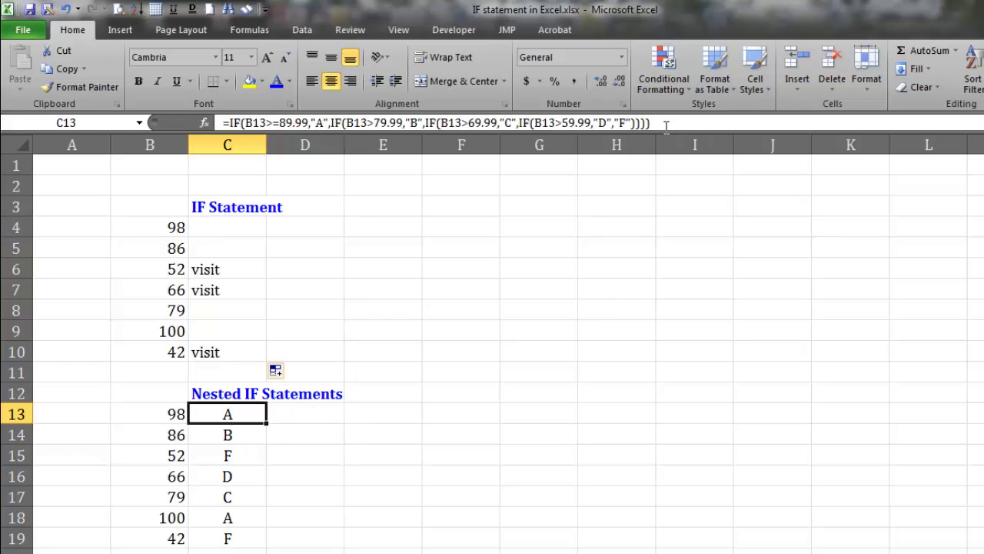
drag(663, 123, 229, 123)
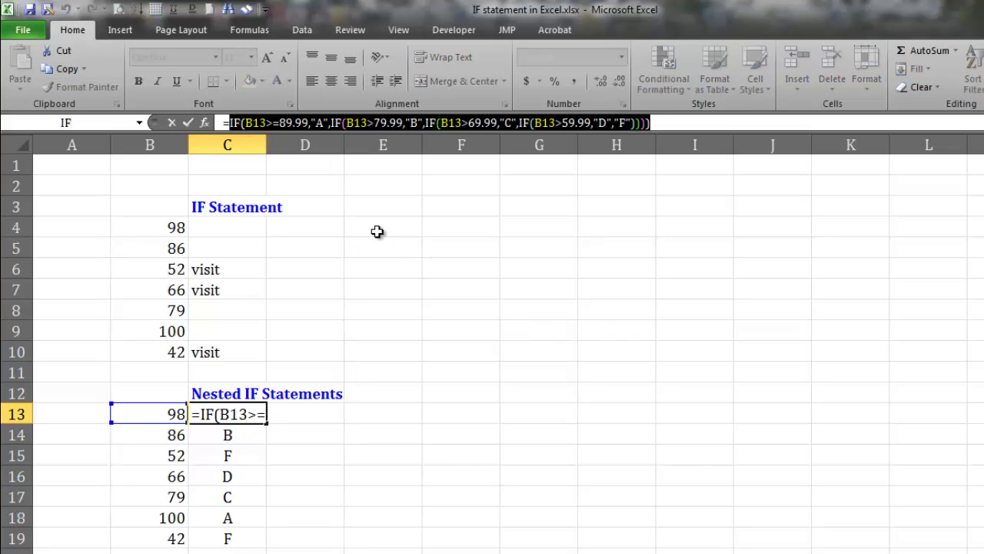
drag(245, 123, 309, 123)
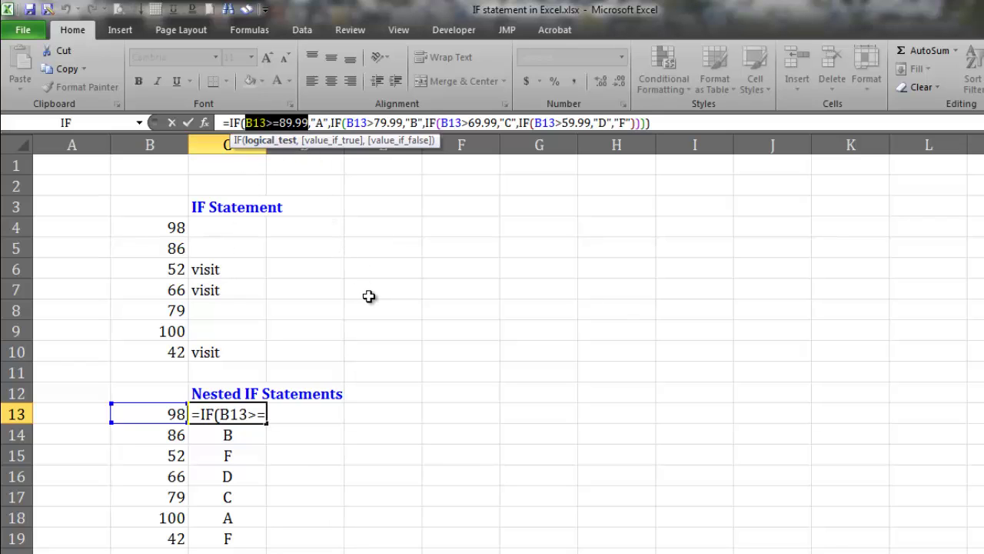
double_click(319, 123)
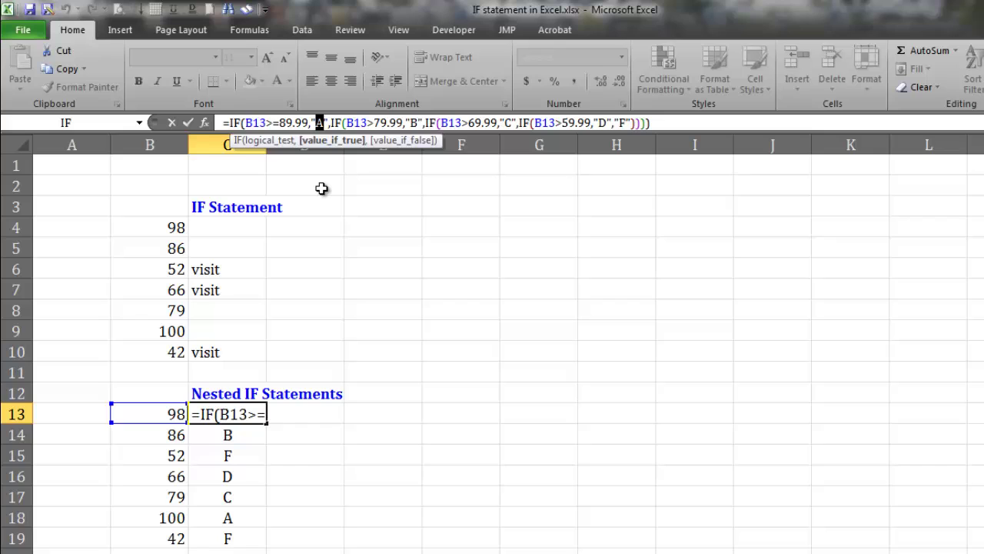
click(333, 120)
double_click(337, 123)
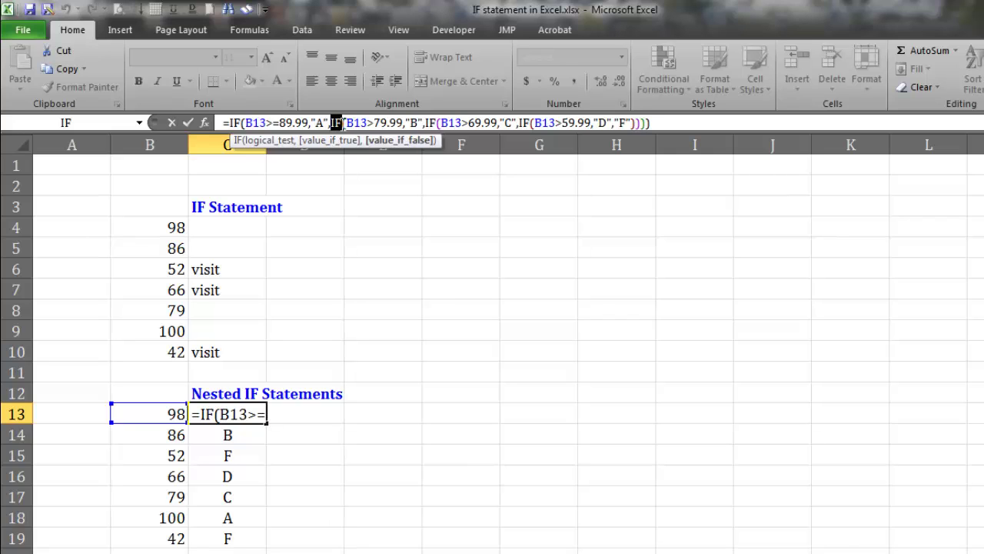
click(348, 122)
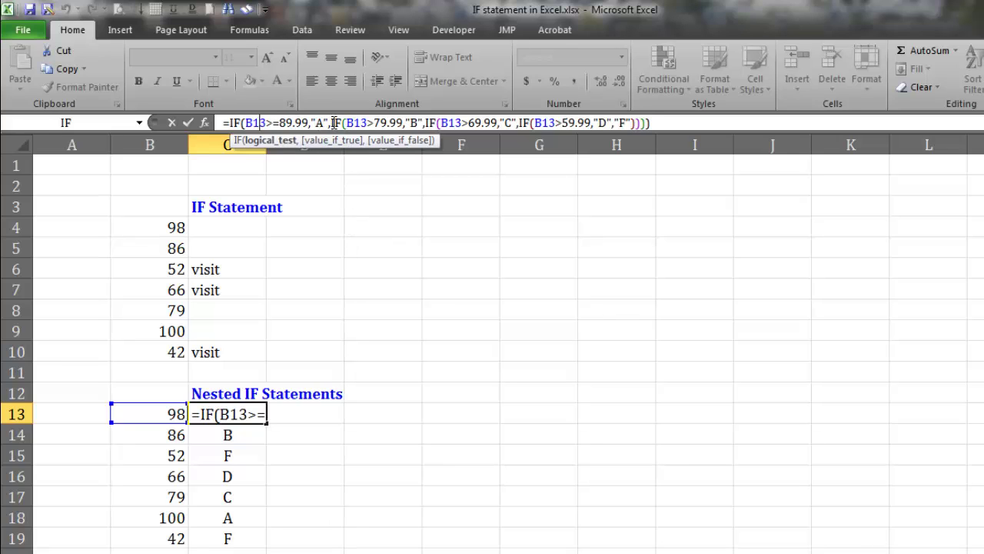
key(shift+Left)
key(shift+Left)
key(shift+Left)
drag(348, 122, 403, 123)
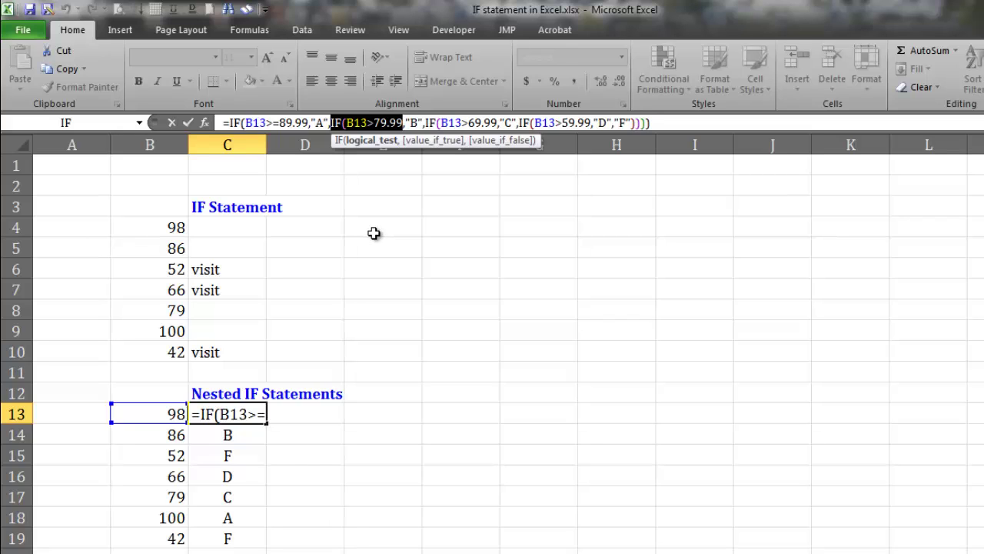
- Walk through C13's remaining arguments: the B result, B13>59.99 test, D result and F fallback
click(414, 123)
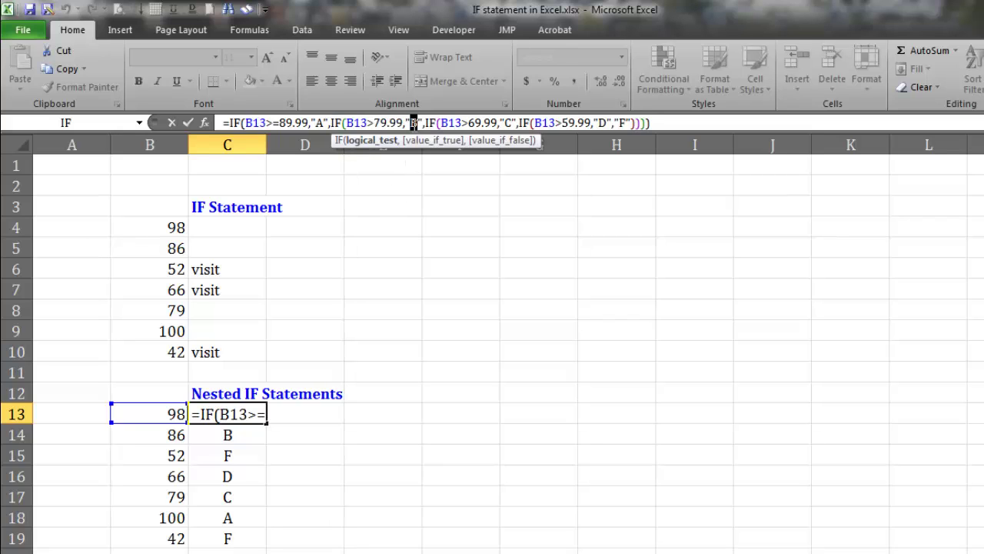
drag(409, 123, 246, 123)
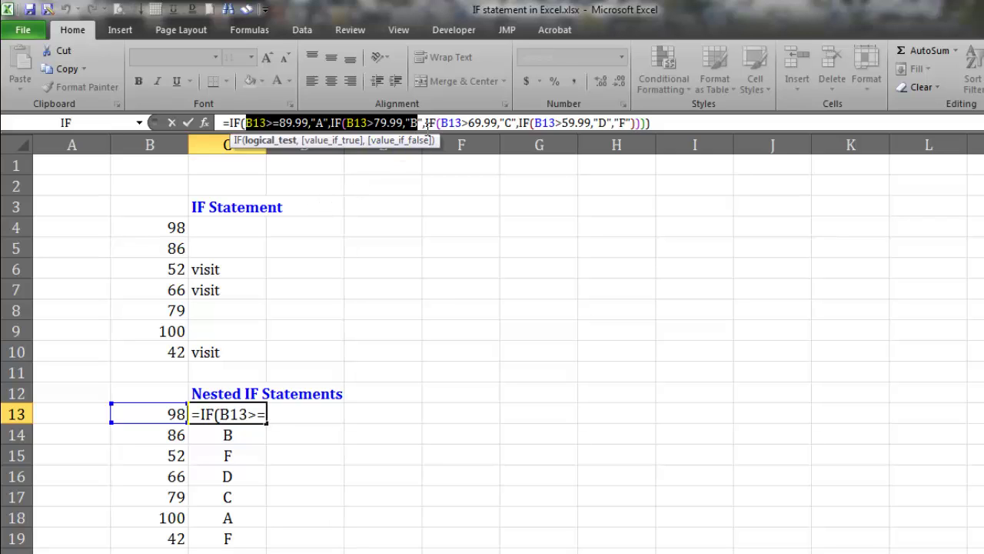
drag(426, 123, 438, 125)
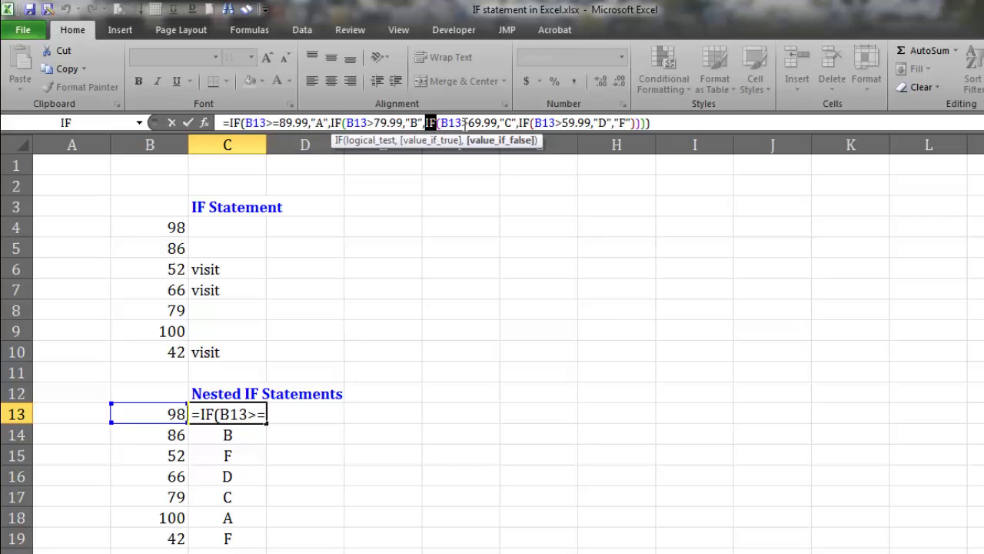
drag(536, 123, 592, 123)
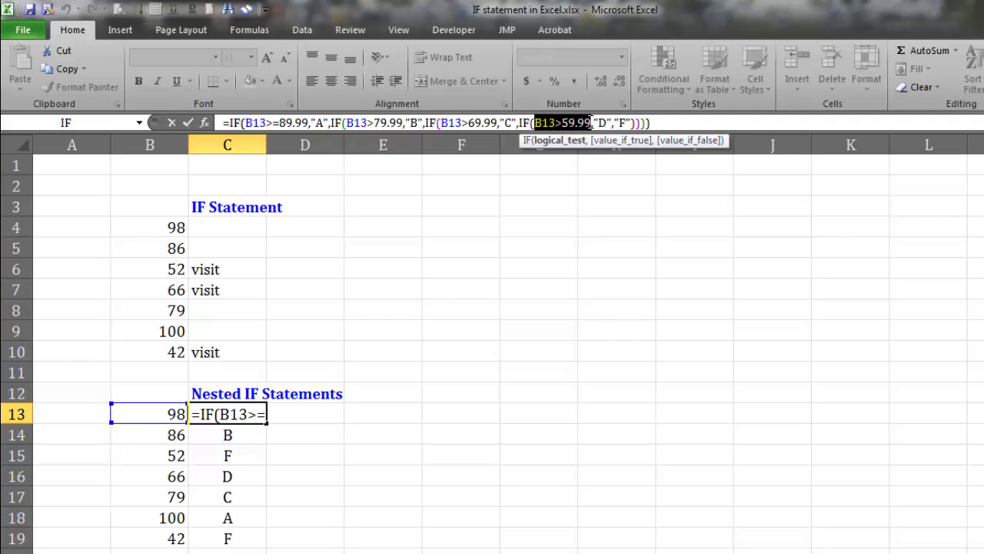
click(597, 123)
click(604, 123)
drag(606, 123, 593, 123)
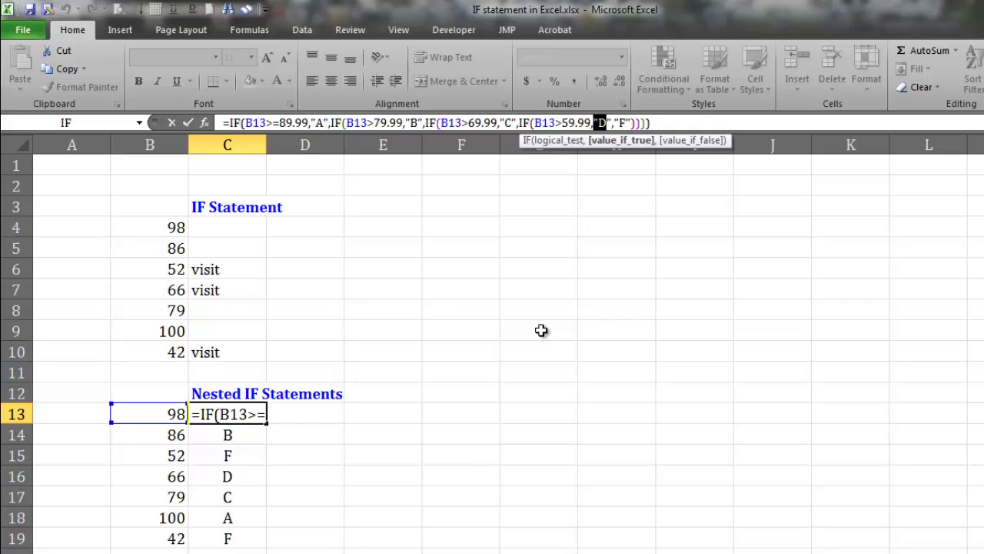
drag(613, 123, 626, 123)
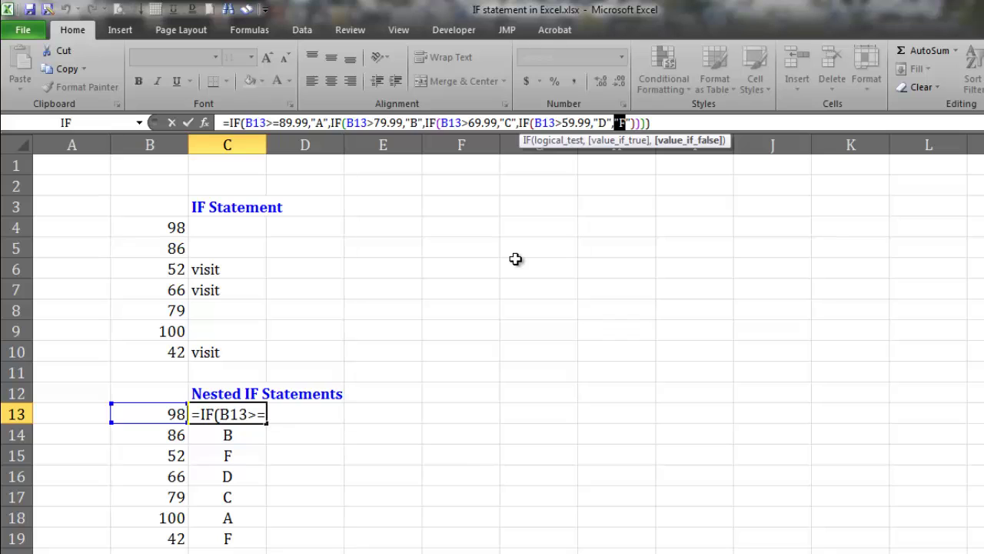
- Commit C13's nested IF formula and review its tests and B result again
key(ctrl+Return)
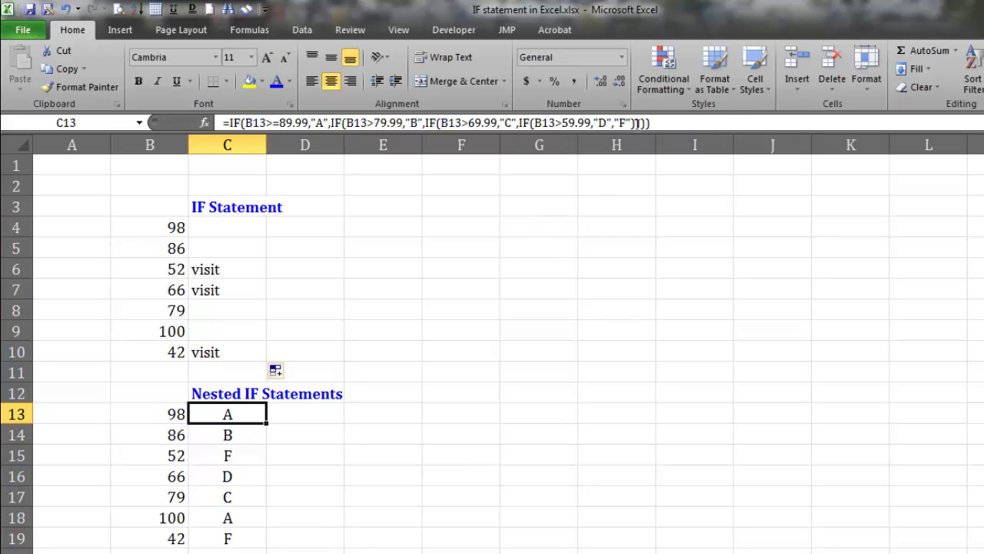
drag(244, 123, 403, 123)
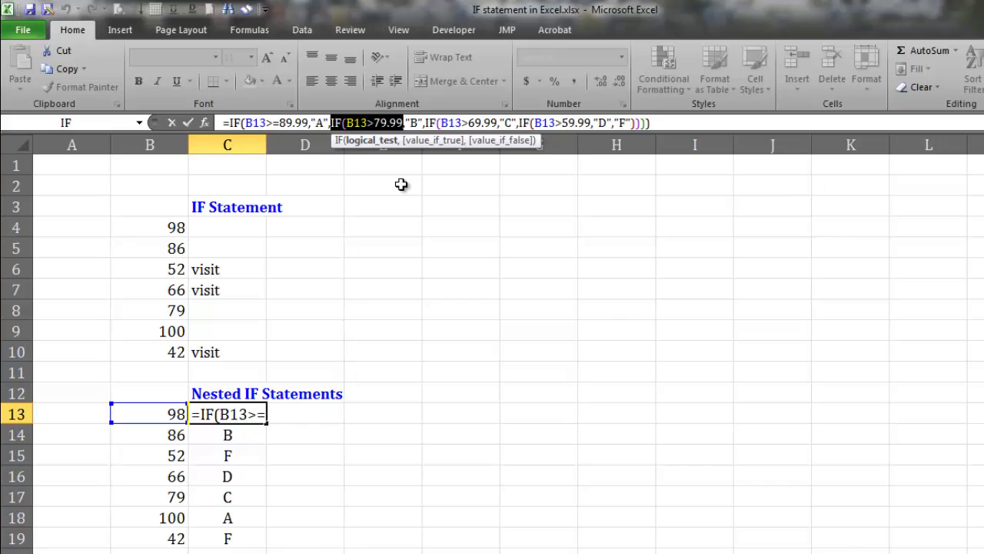
click(415, 123)
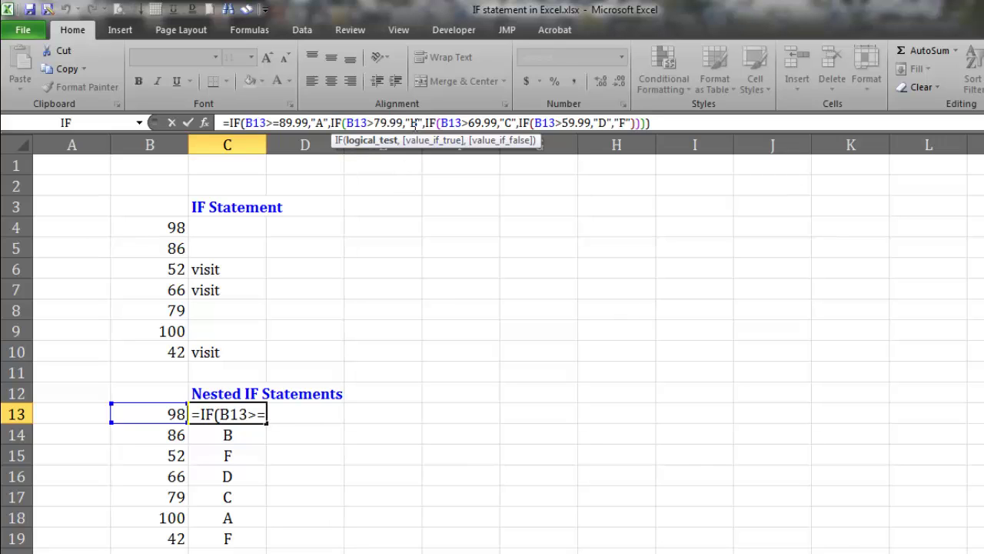
drag(412, 124, 419, 123)
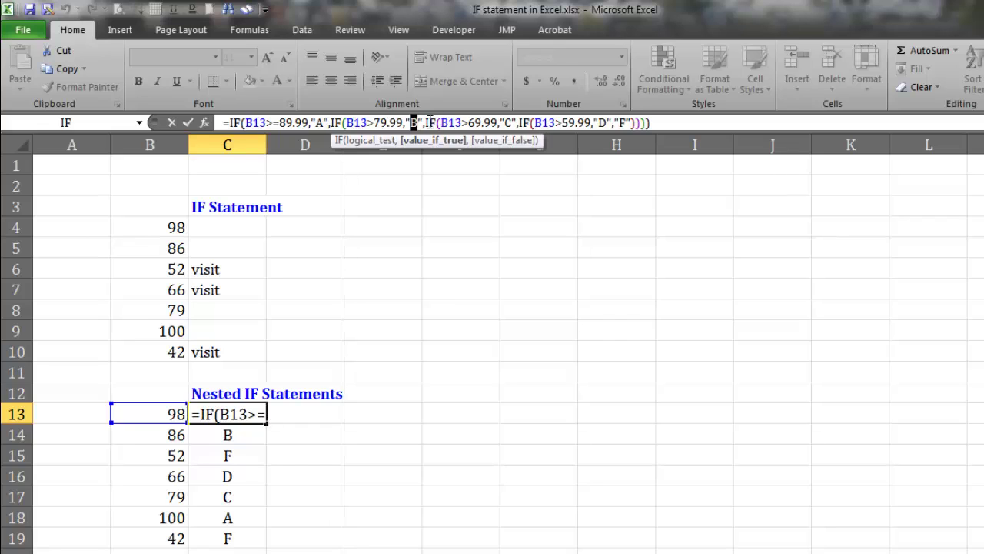
drag(425, 123, 462, 123)
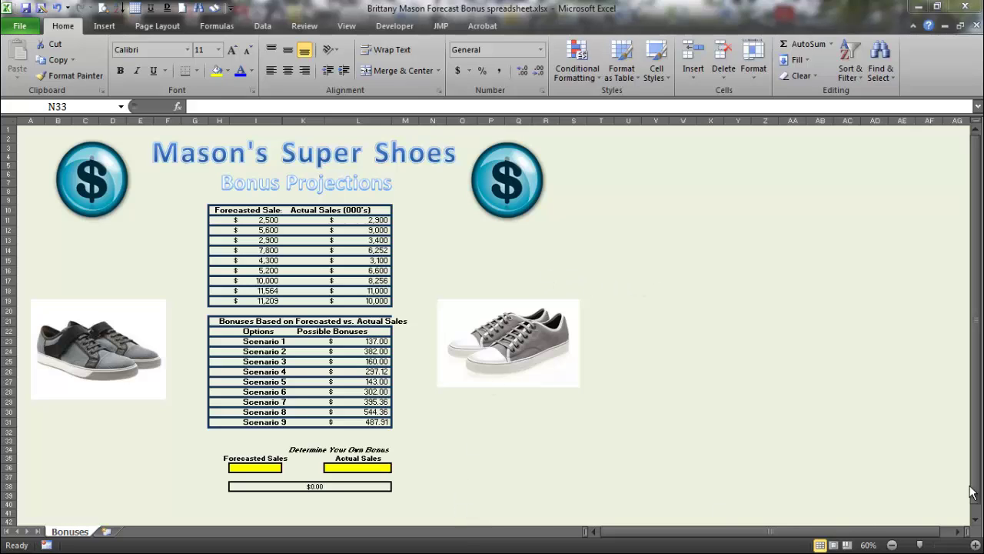
- Scroll the Bonus Projections sheet down to the Determine Your Own Bonus inputs and instructions
click(977, 521)
scroll(979, 523, down, 2)
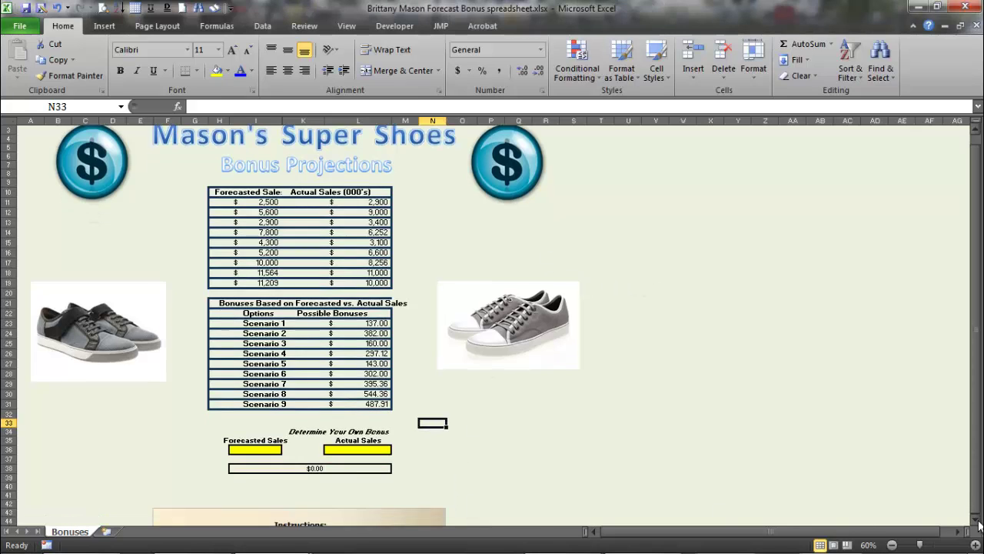
scroll(979, 524, down, 4)
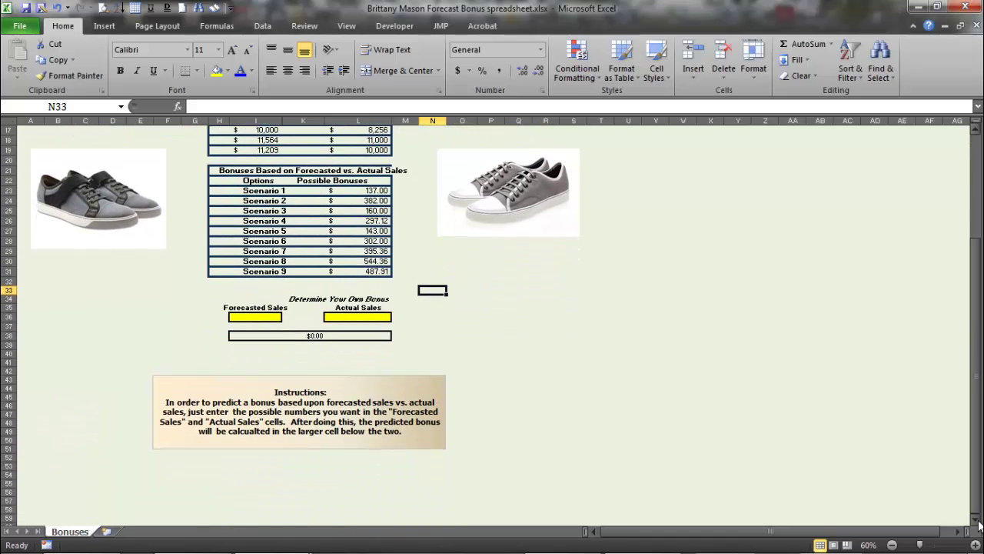
- Enter Forecasted Sales 100000 and Actual Sales 90000, then inspect the bonus cell
scroll(684, 430, up, 3)
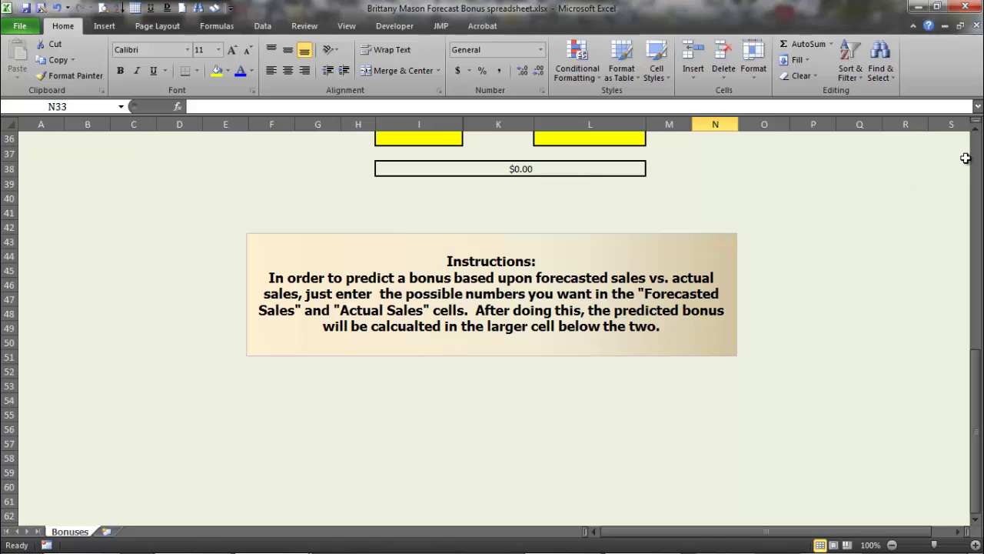
click(975, 131)
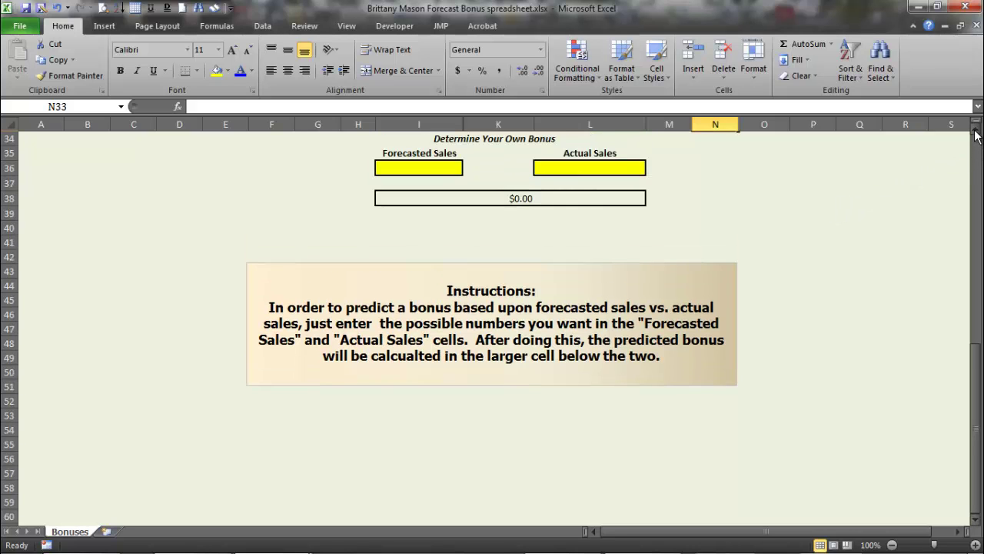
click(421, 334)
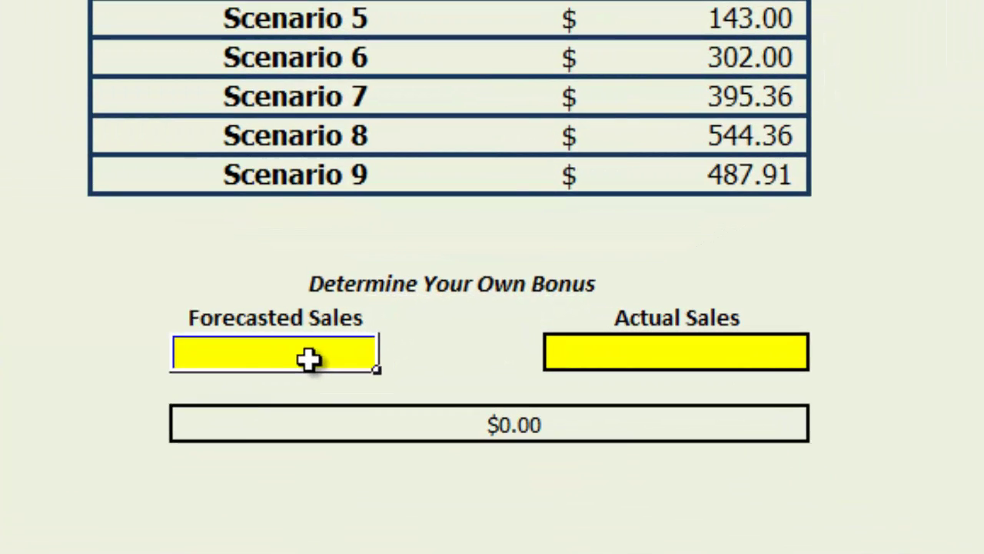
text(100000)
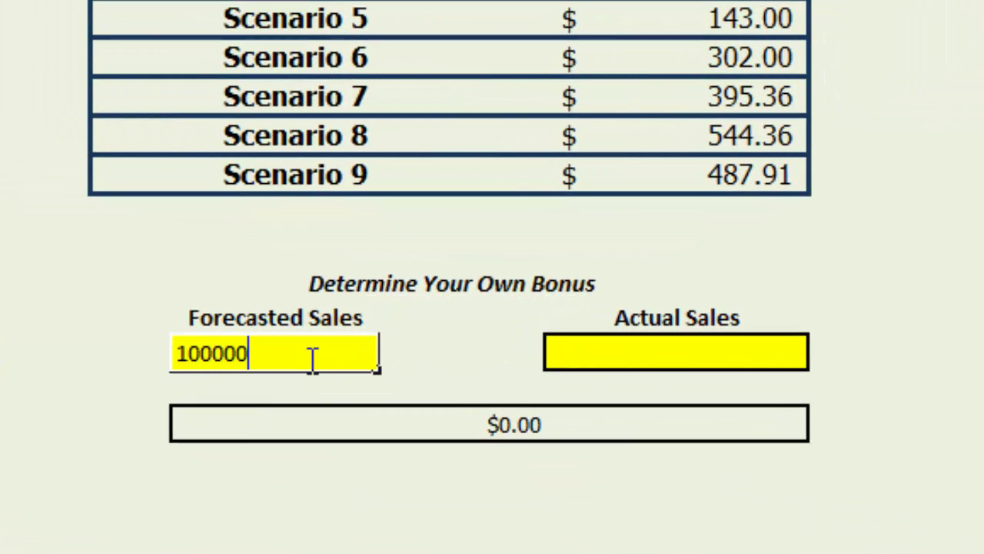
click(620, 352)
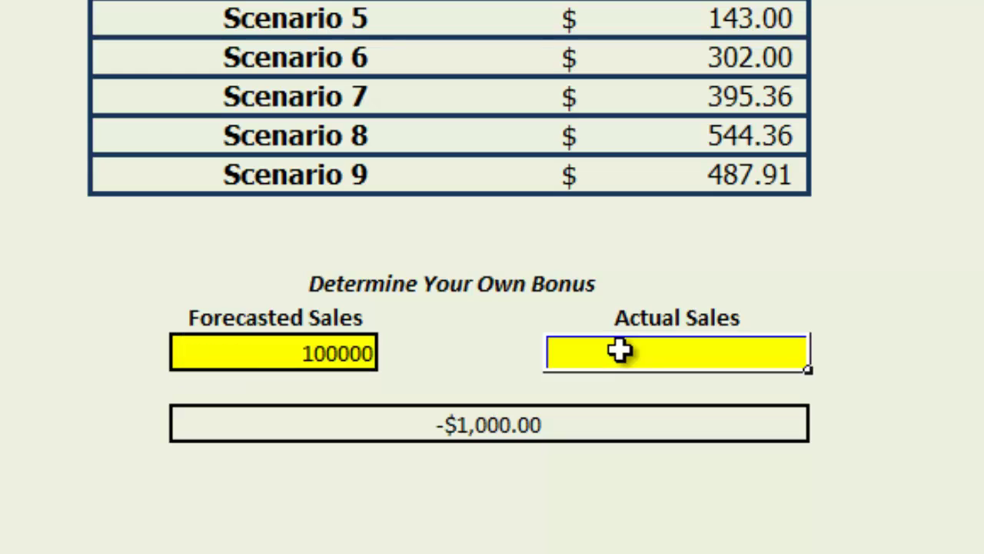
text(90000)
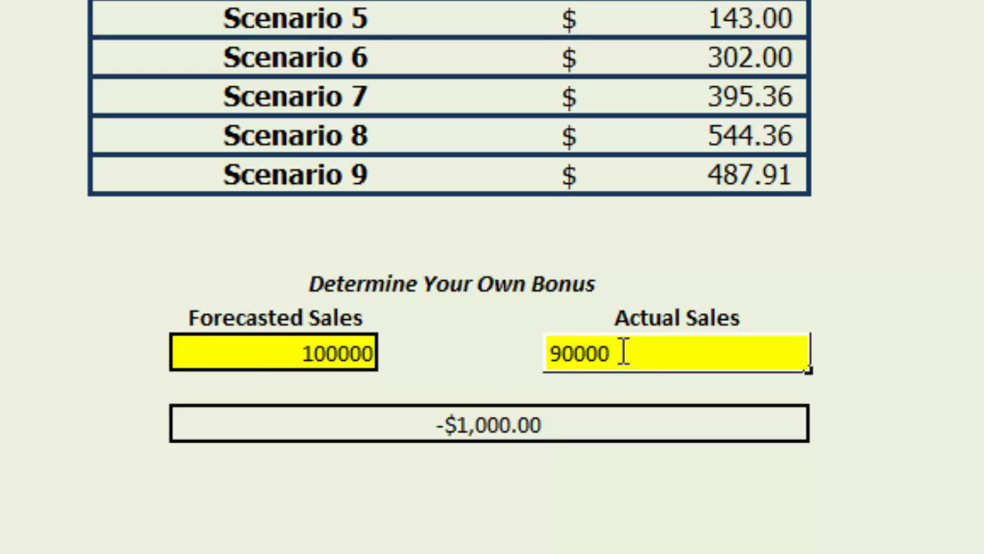
key(Return)
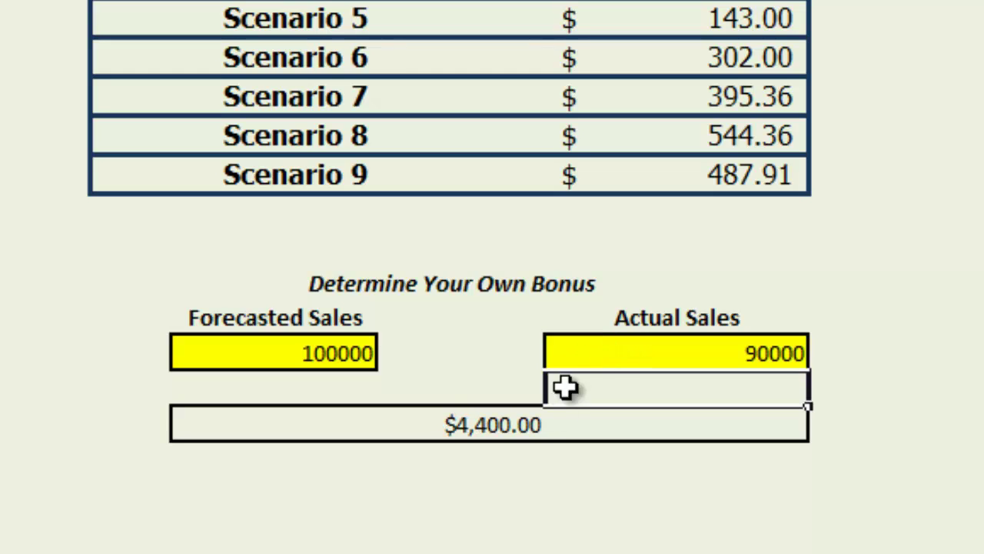
click(511, 430)
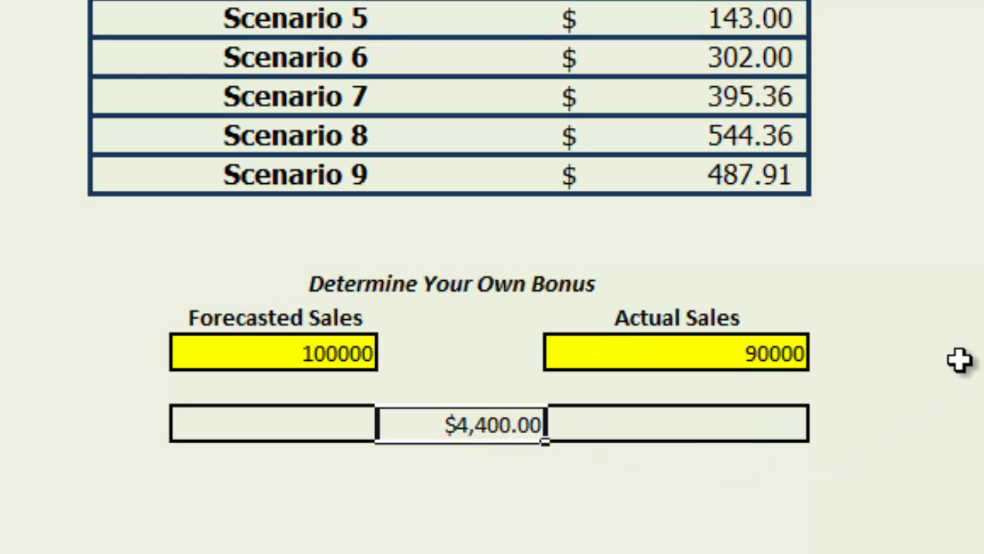
- Change Actual Sales to 100000 so the bonus recalculates to $5,000.00
click(755, 353)
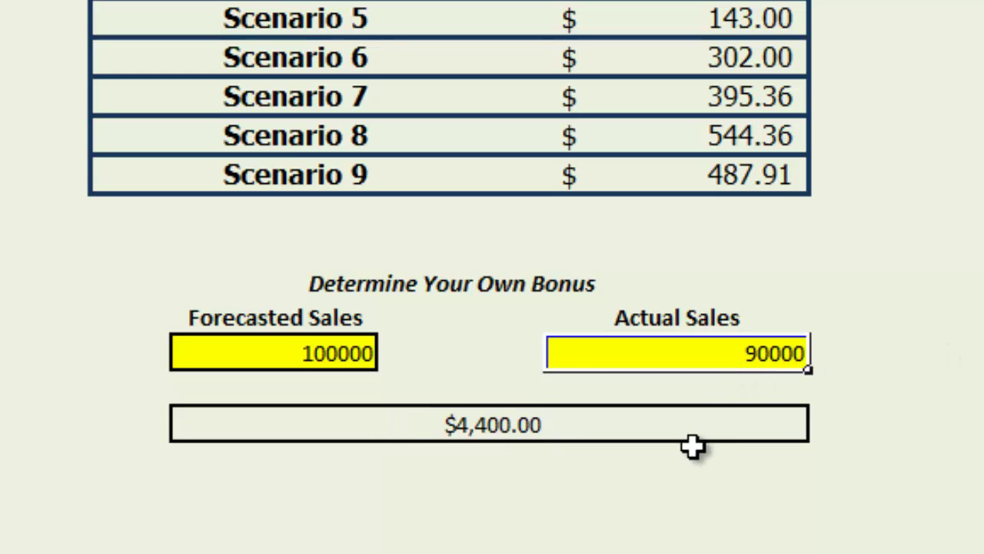
text(100)
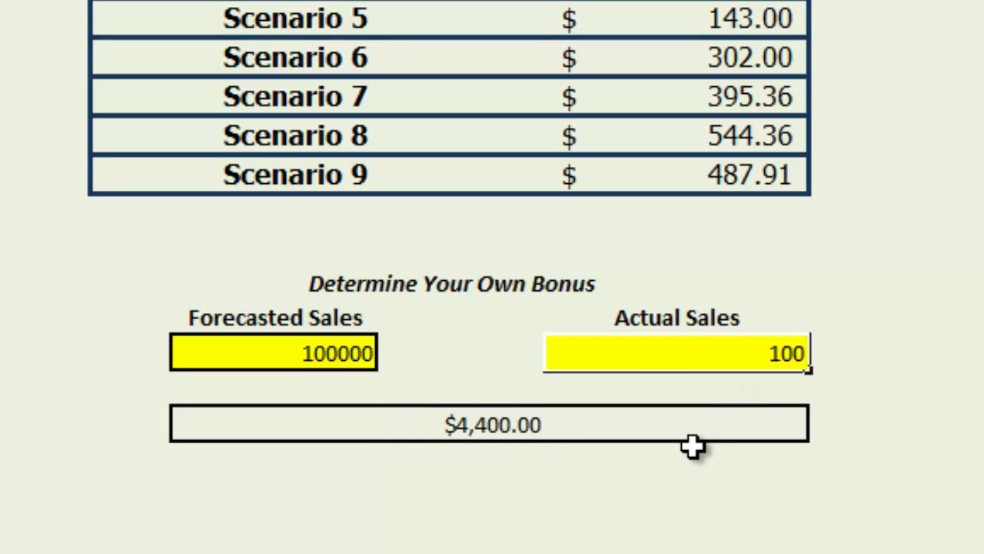
text(000)
key(Return)
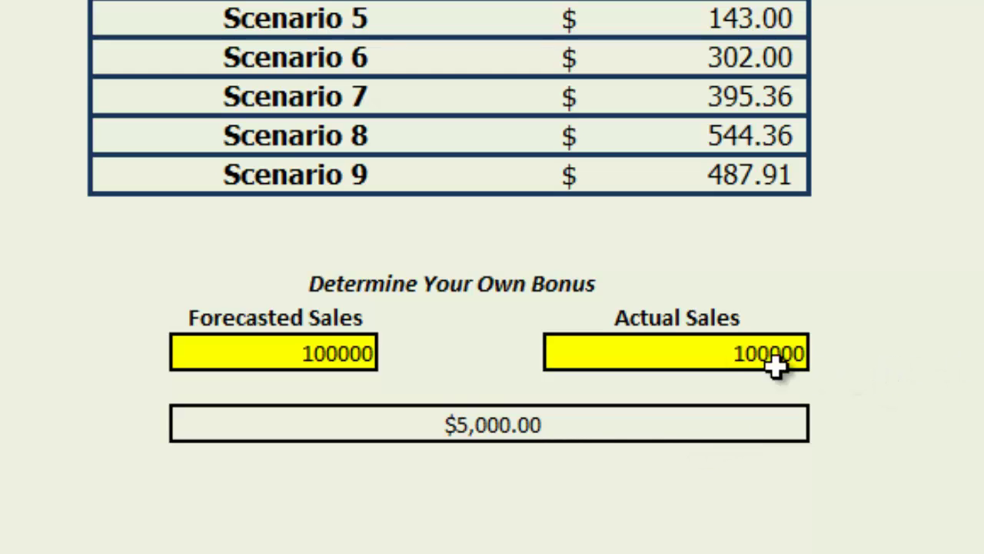
- Enter 1000000 as Forecasted Sales against 100000 Actual Sales, giving a -$4,000.00 bonus
click(313, 353)
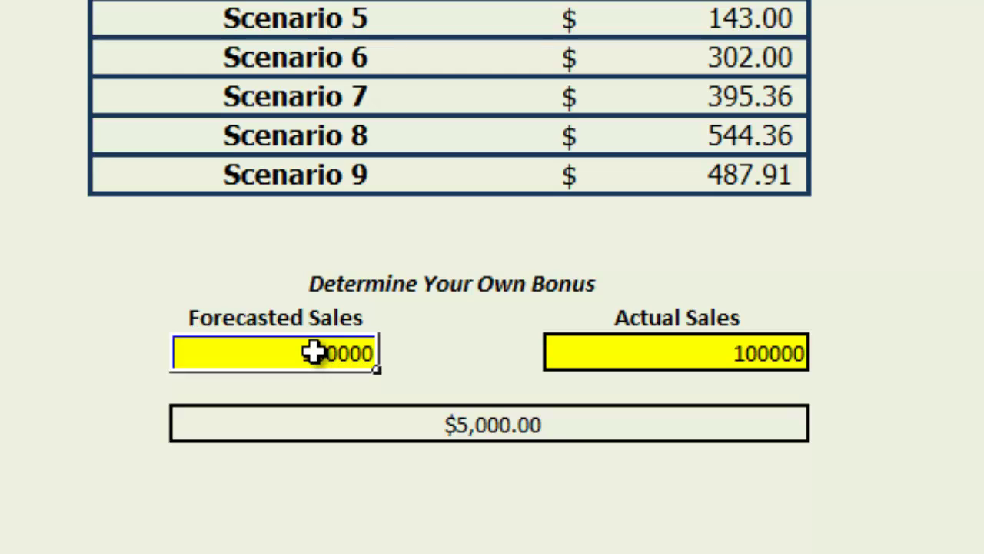
text(1000)
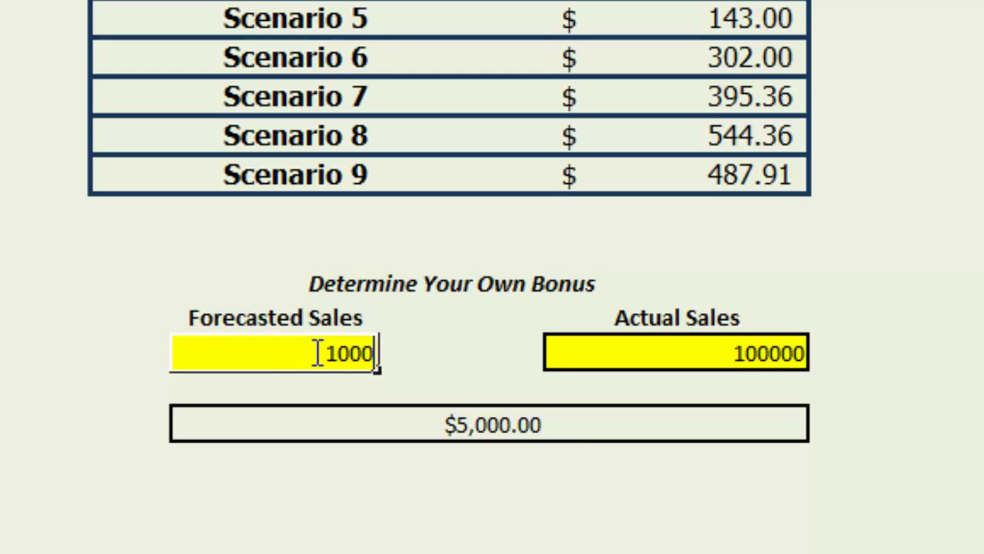
text(000)
key(Return)
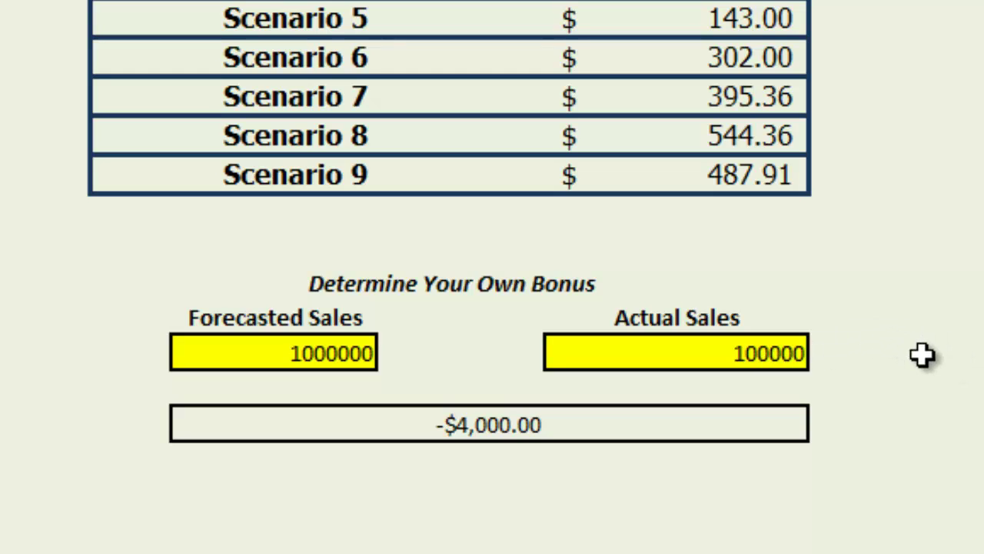
click(549, 420)
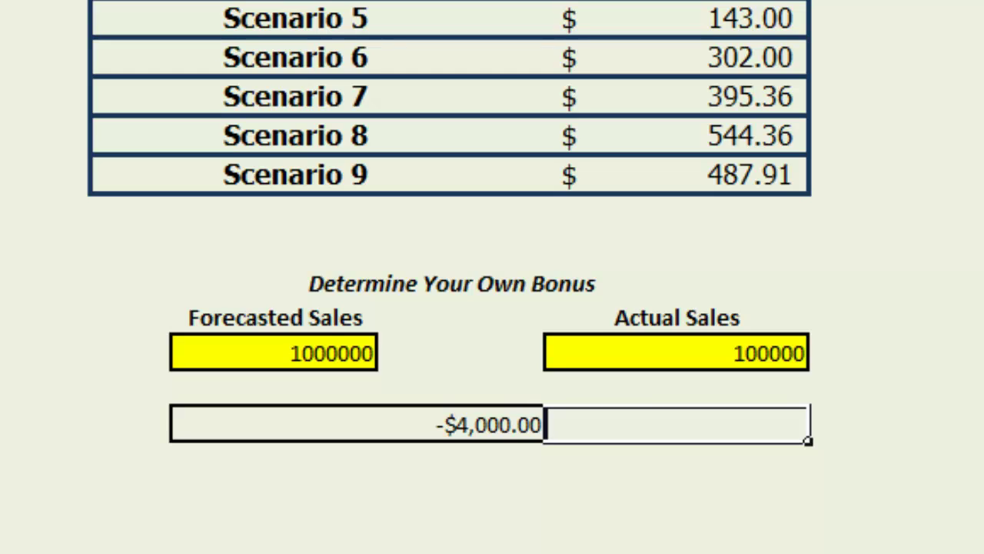
- Enter Forecasted Sales 20,000 and Actual Sales 50,000, then check the $1,900.00 bonus
click(326, 350)
text(2000)
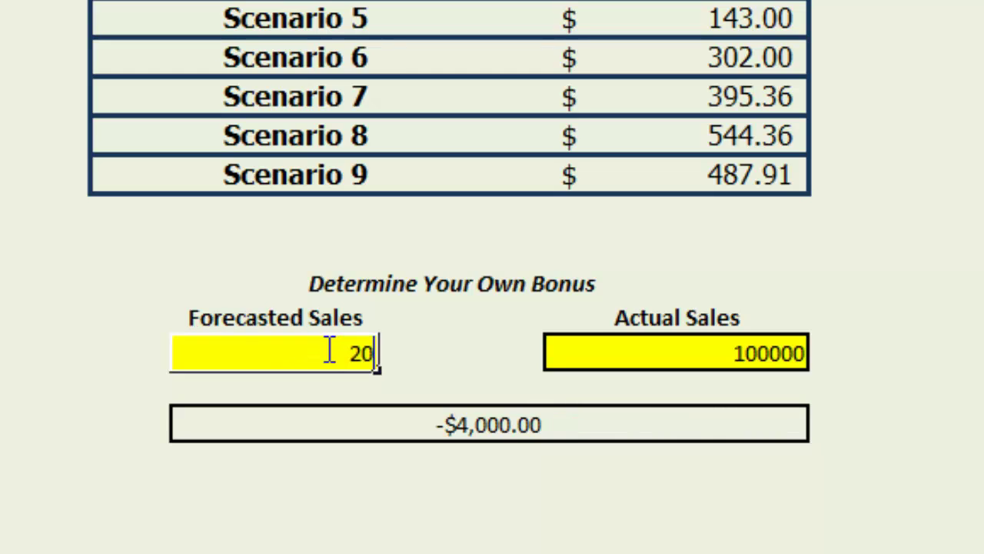
key(BackSpace)
key(BackSpace)
text(,000)
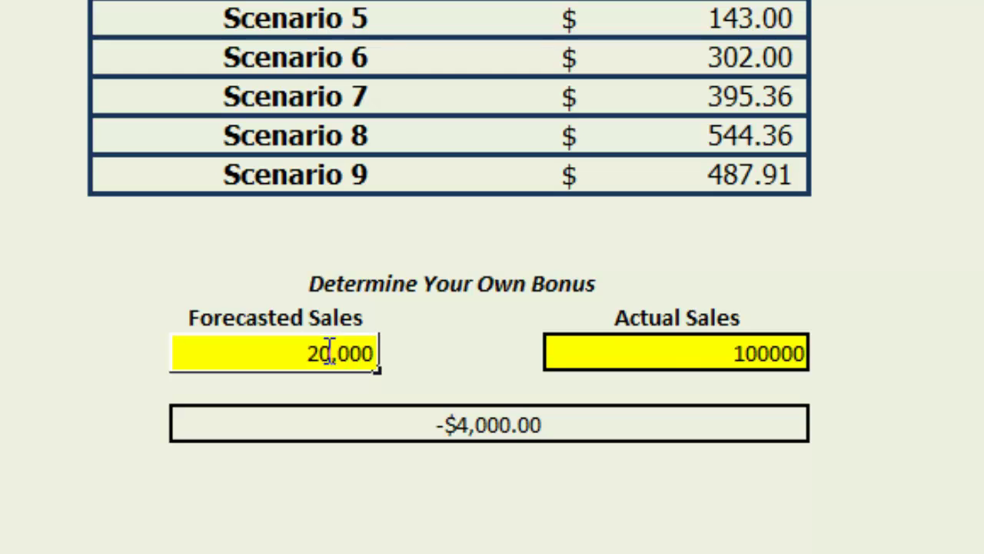
click(680, 347)
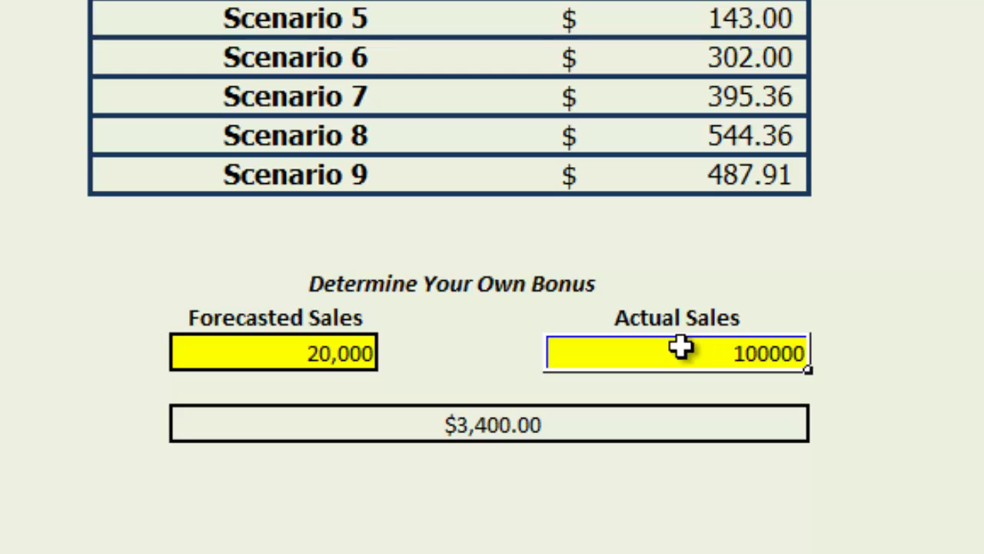
text(50,0)
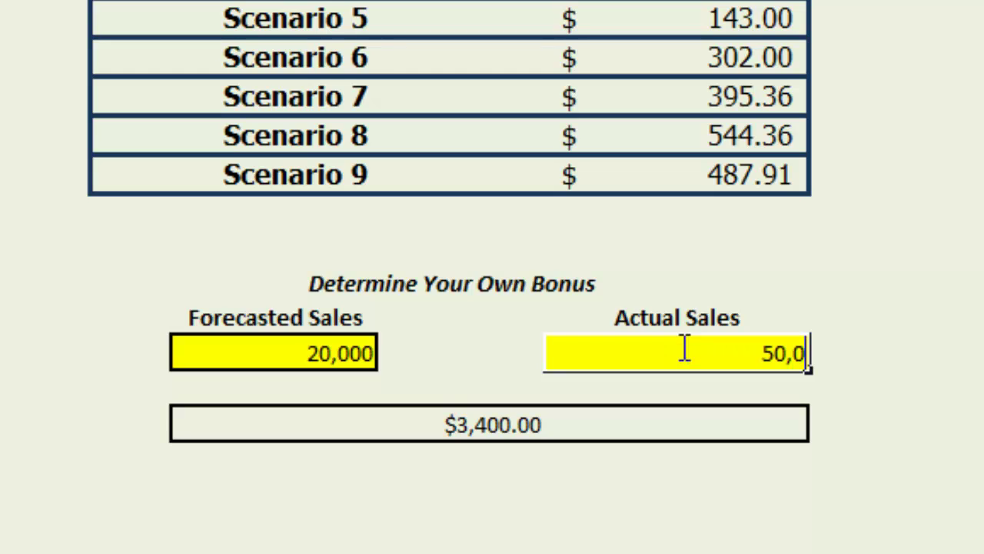
text(00)
key(Return)
click(477, 436)
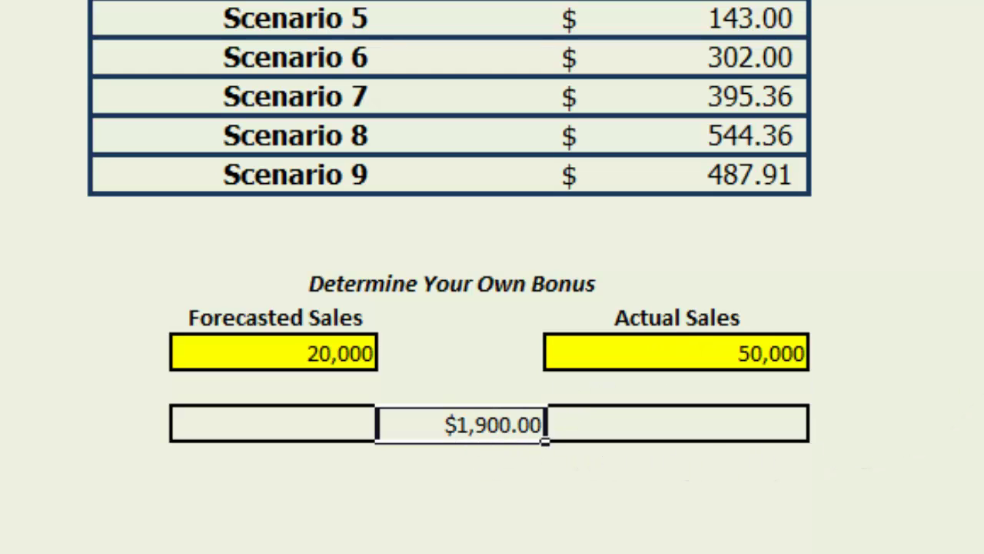
- Raise Actual Sales to 1,000,000 so the bonus becomes $30,400.00
click(758, 350)
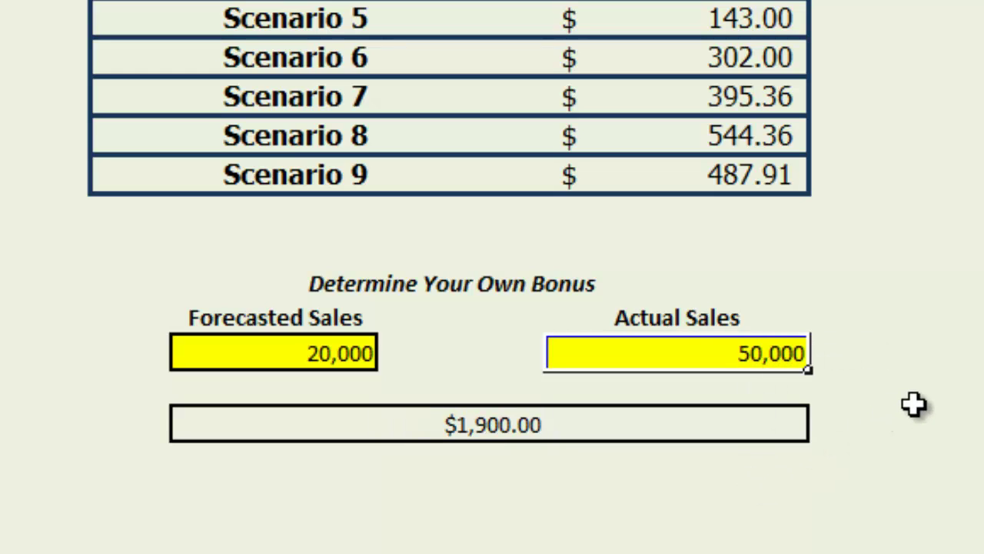
text(10)
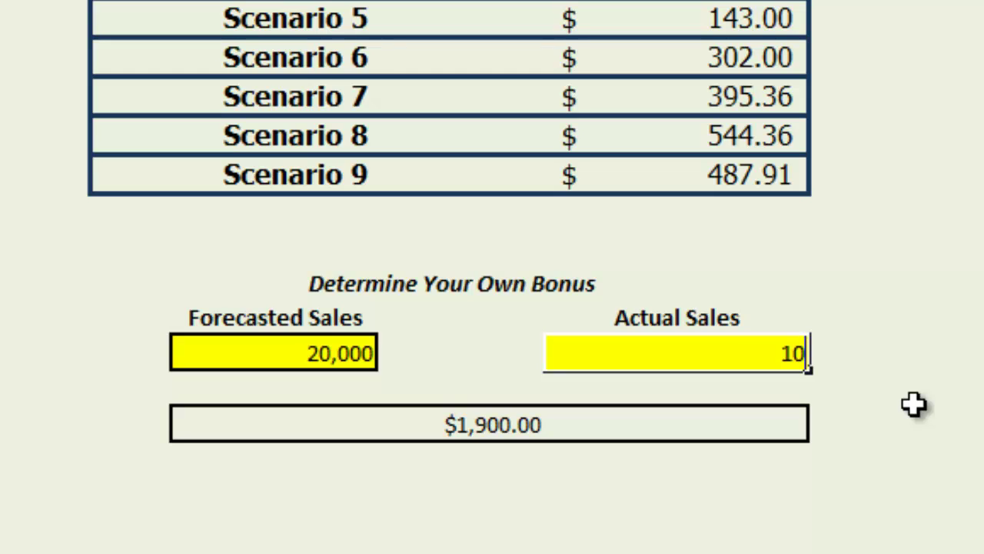
key(BackSpace)
text(,000,000)
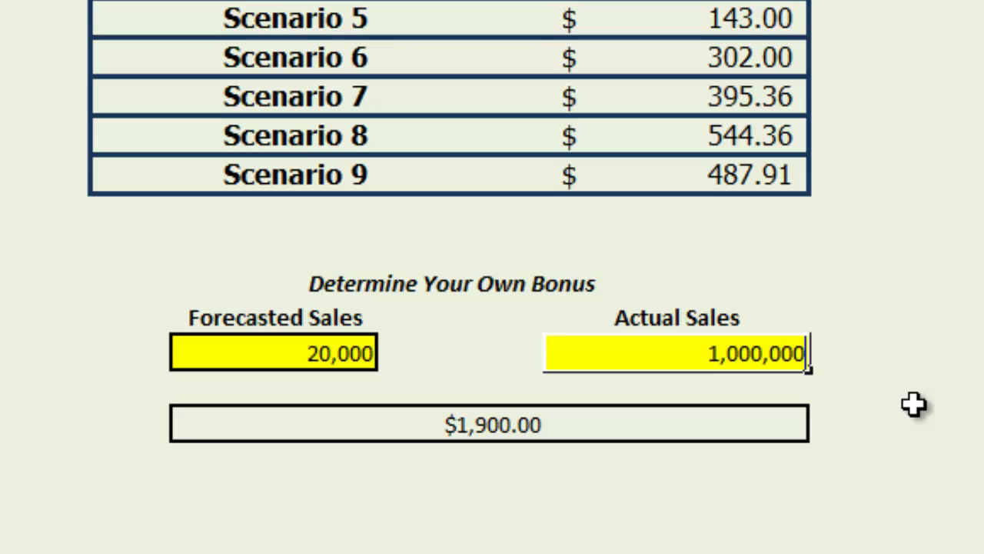
key(Return)
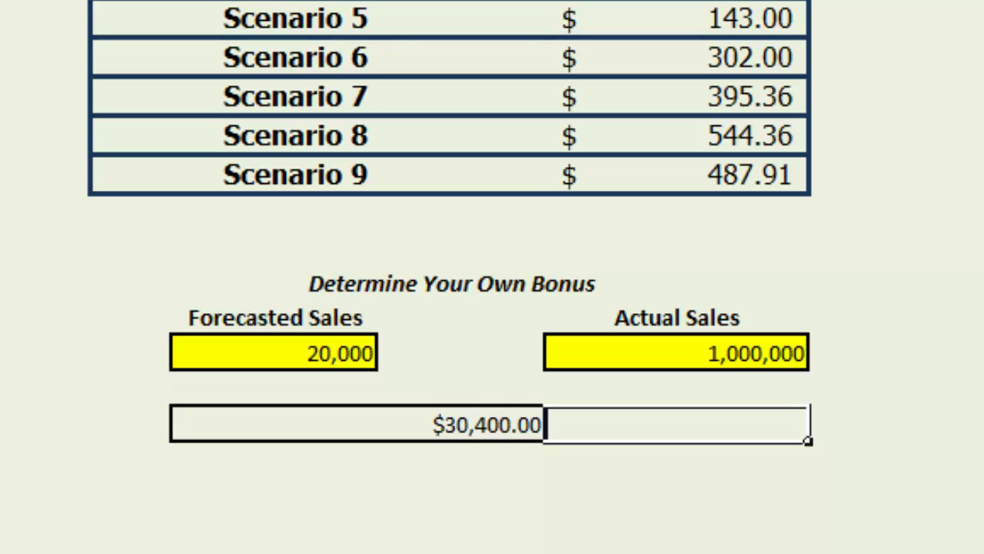
scroll(449, 276, up, 7)
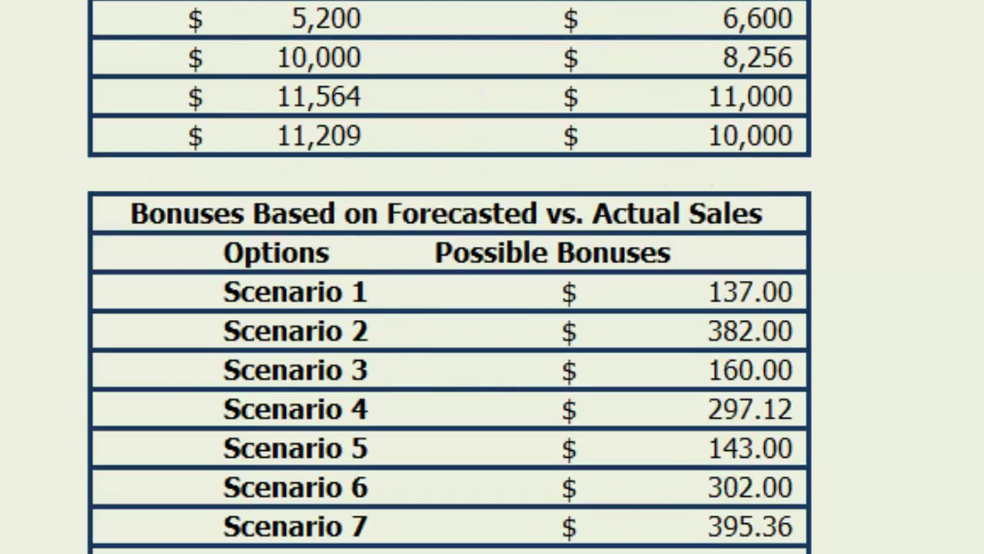
scroll(449, 277, down, 10)
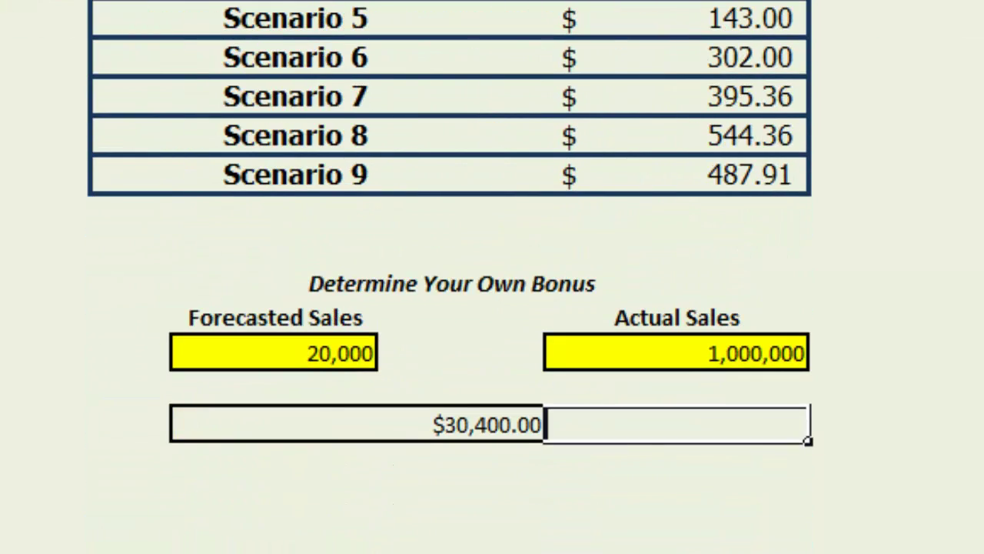
click(950, 247)
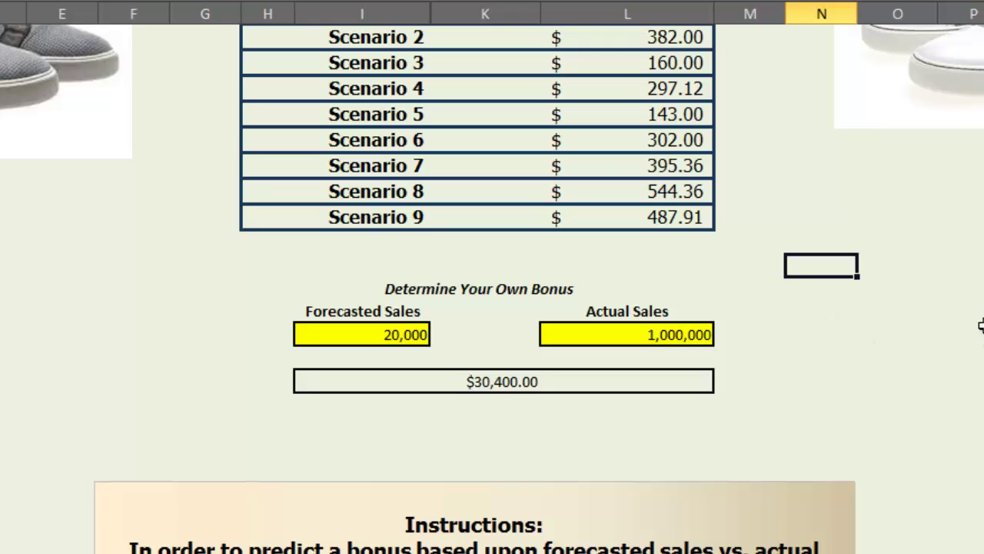
double_click(538, 385)
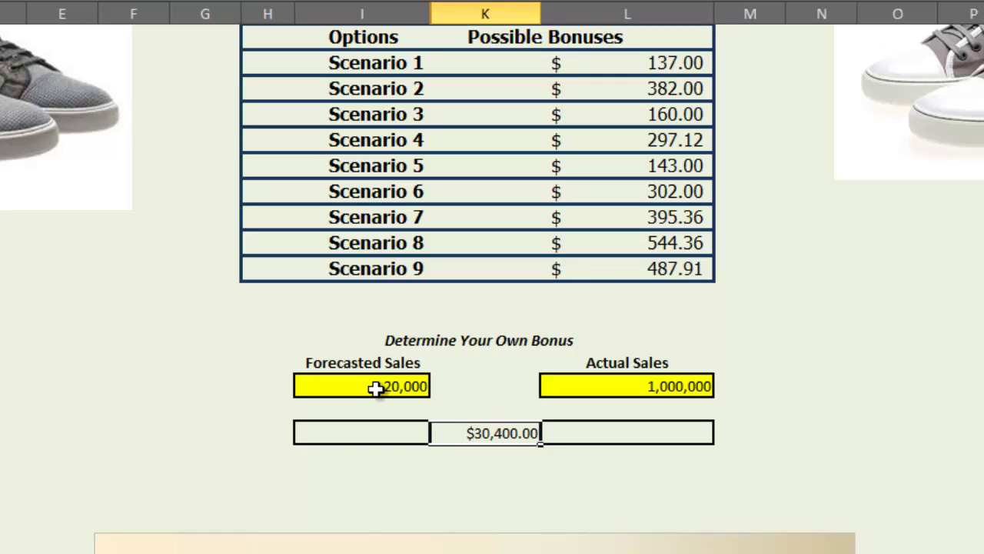
- Change Forecasted Sales to 1,000,000 to match Actual Sales, then check the $50,000.00 bonus
click(376, 388)
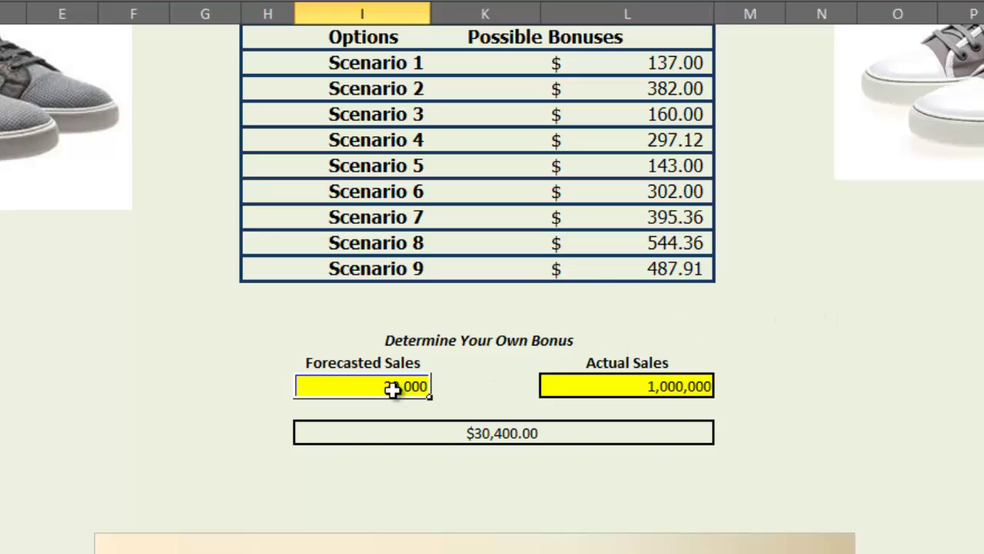
text(1,000)
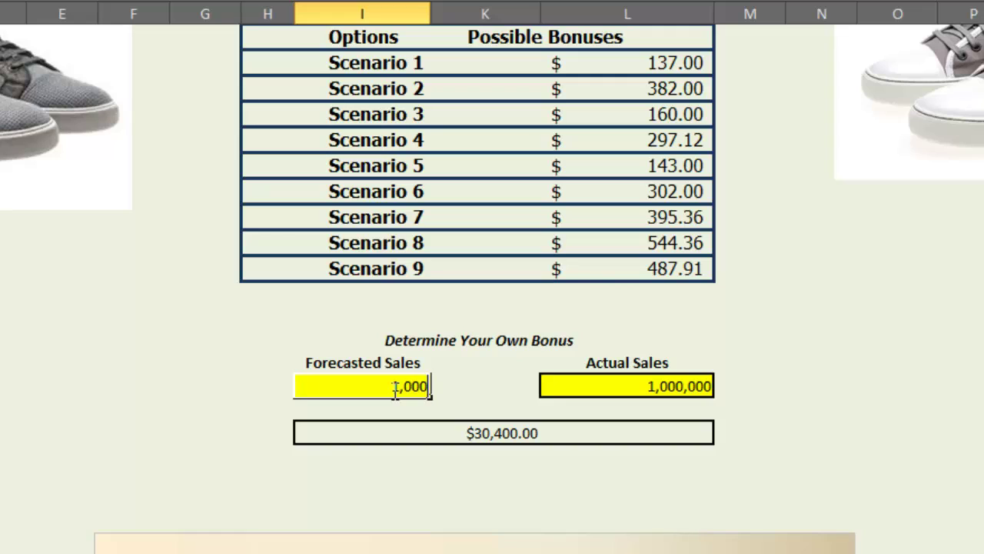
text(,000)
key(Return)
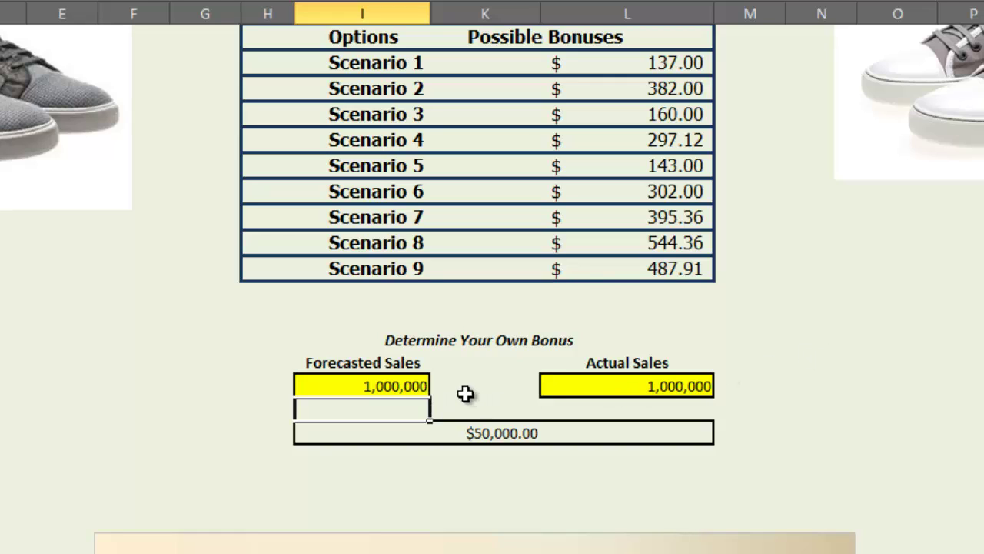
click(545, 434)
click(492, 430)
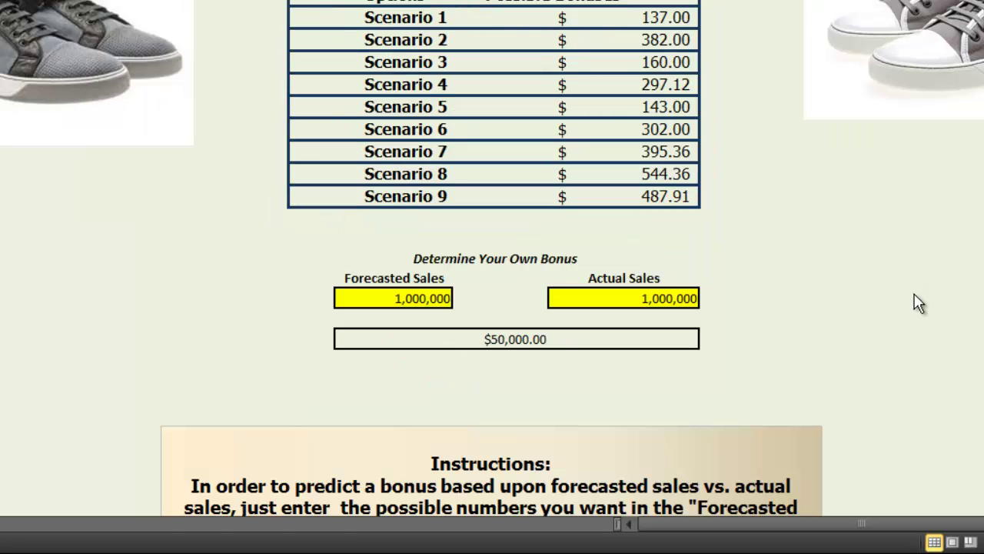
click(547, 342)
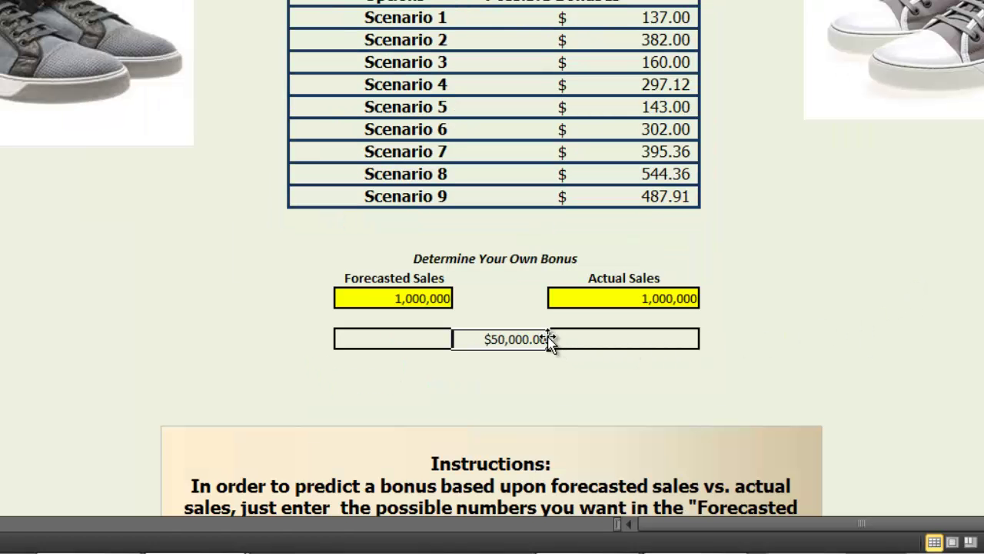